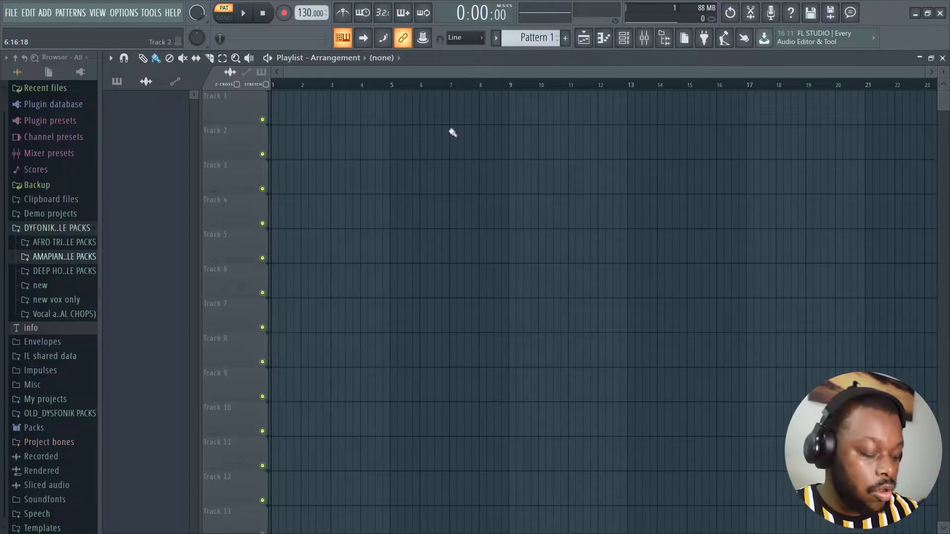
Step: Set the project tempo to 112 BPM and drop the Hello mp3 onto Track 1
key("alt+Tab")
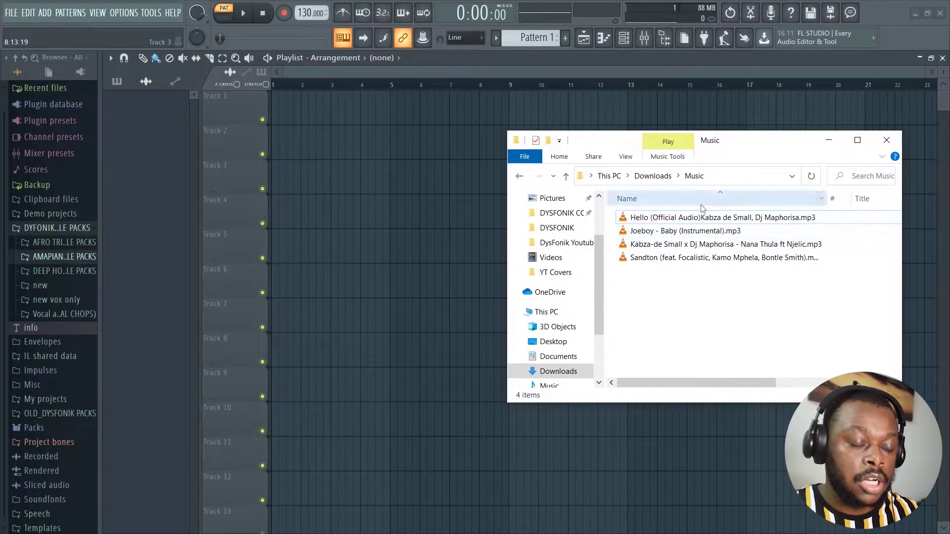
left_click_drag(312, 13, 312, 19)
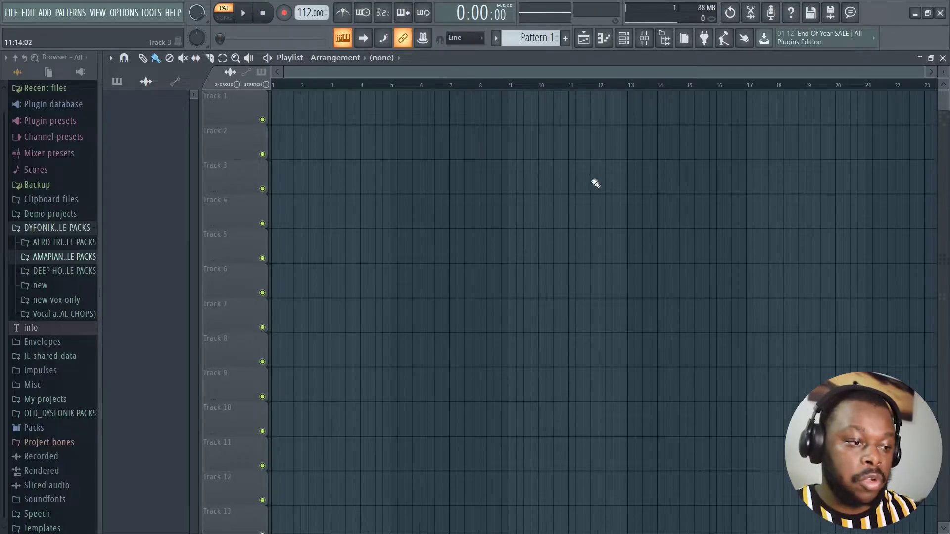
key("alt+Tab")
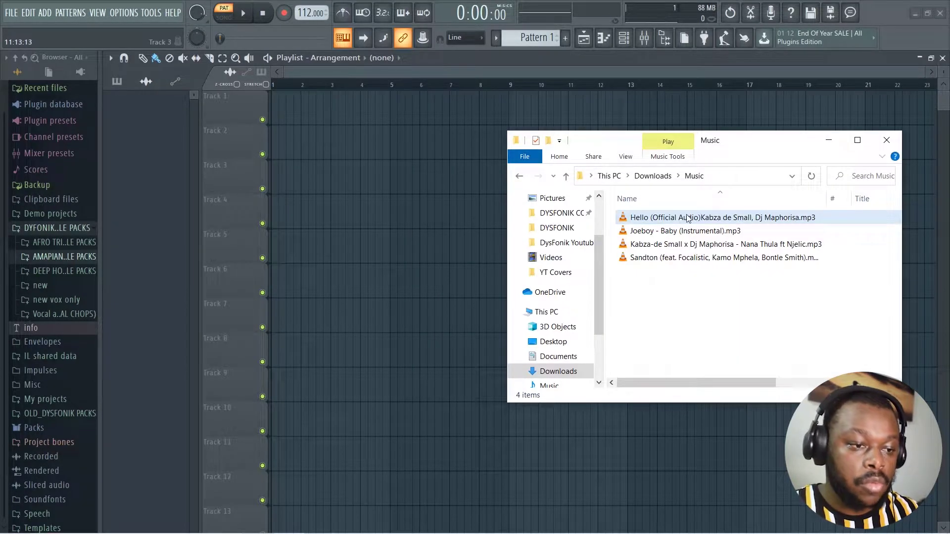
left_click_drag(688, 218, 227, 113)
left_click(379, 306)
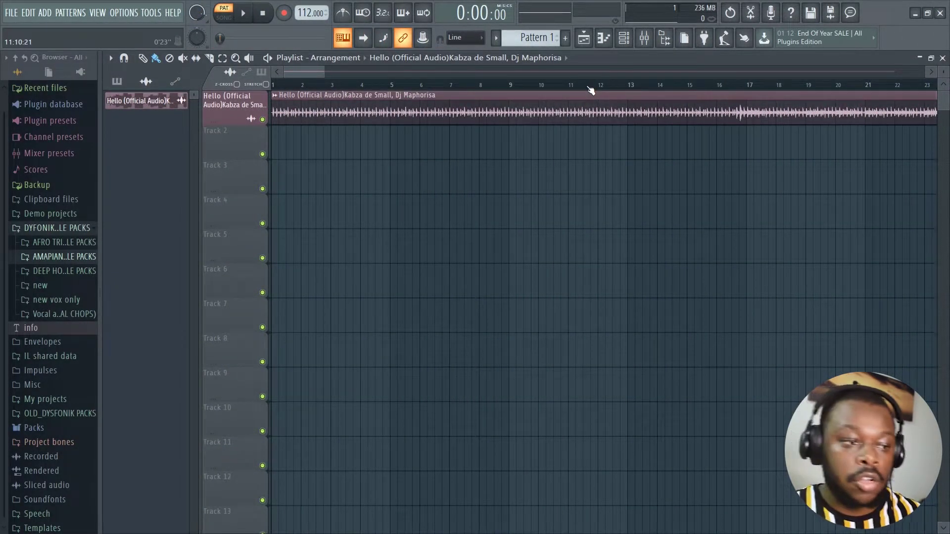
Step: Zoom the playlist out and audition the Hello clip from bars 3 and 17
scroll(590, 89, "down", 5)
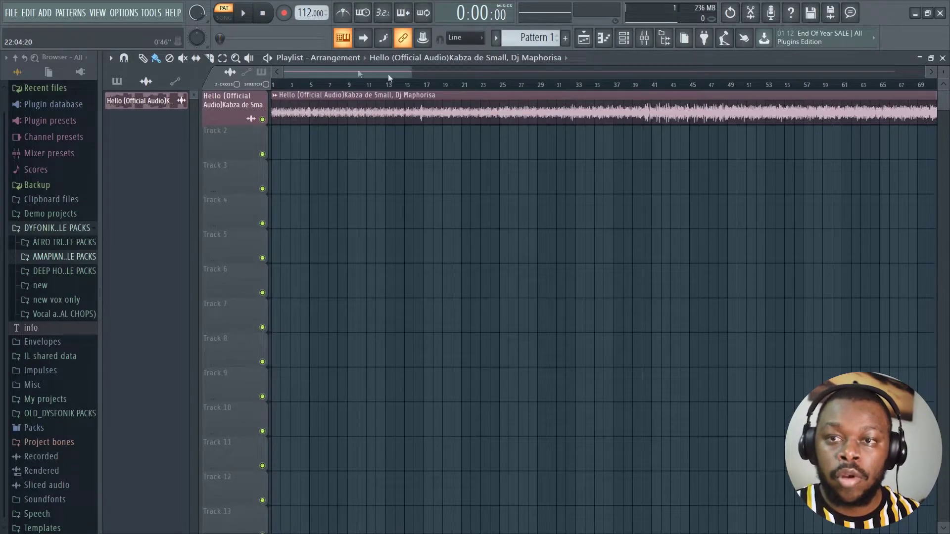
left_click(294, 89)
key("space")
key("space")
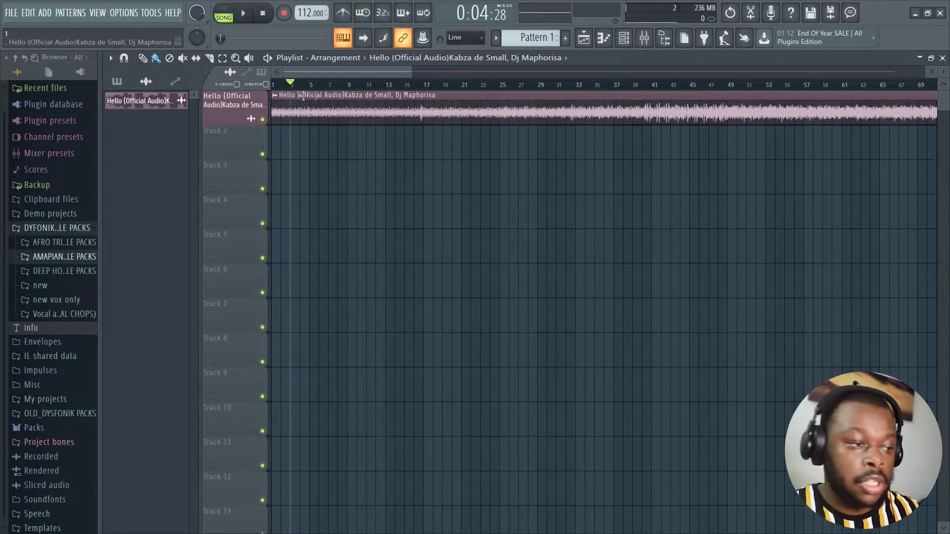
left_click(434, 89)
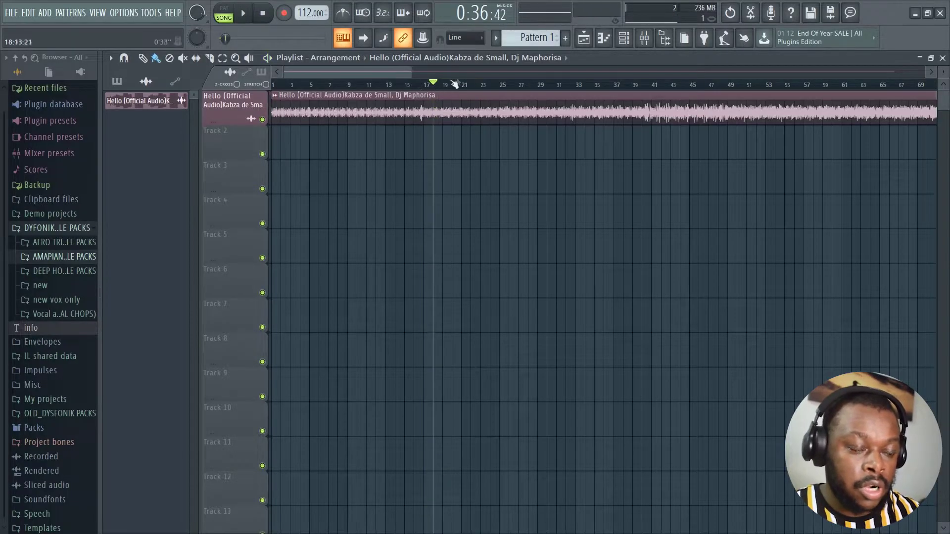
key("space")
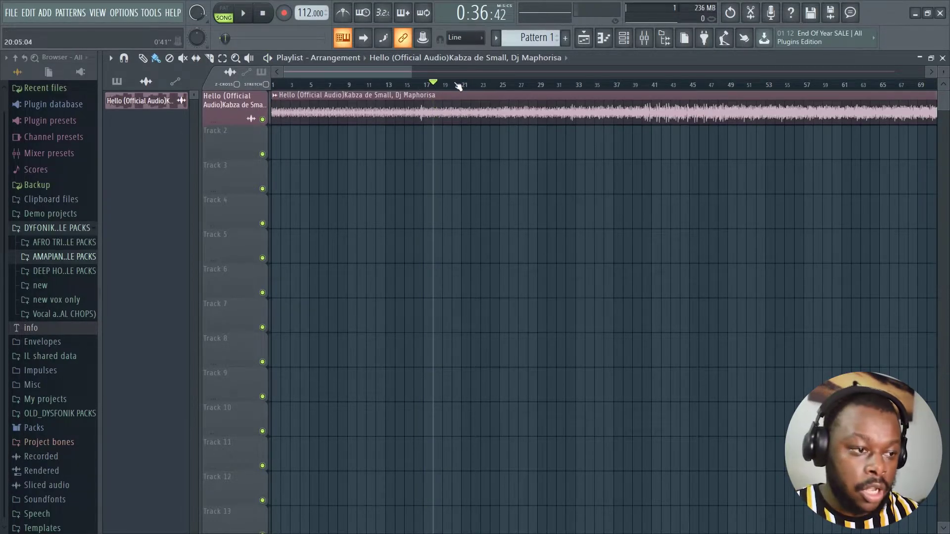
key("space")
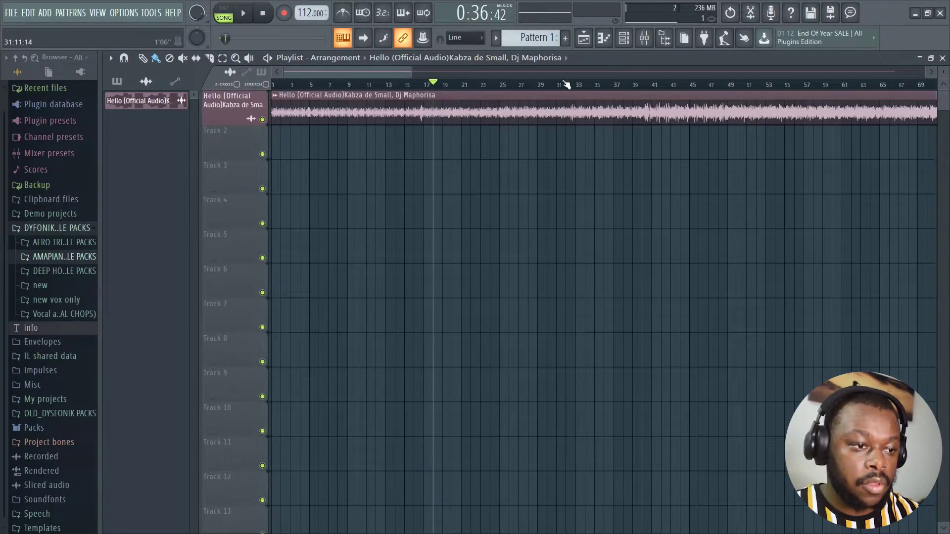
Step: Audition around bars 32–37, then return the song position to bar 16
left_click(566, 86)
key("space")
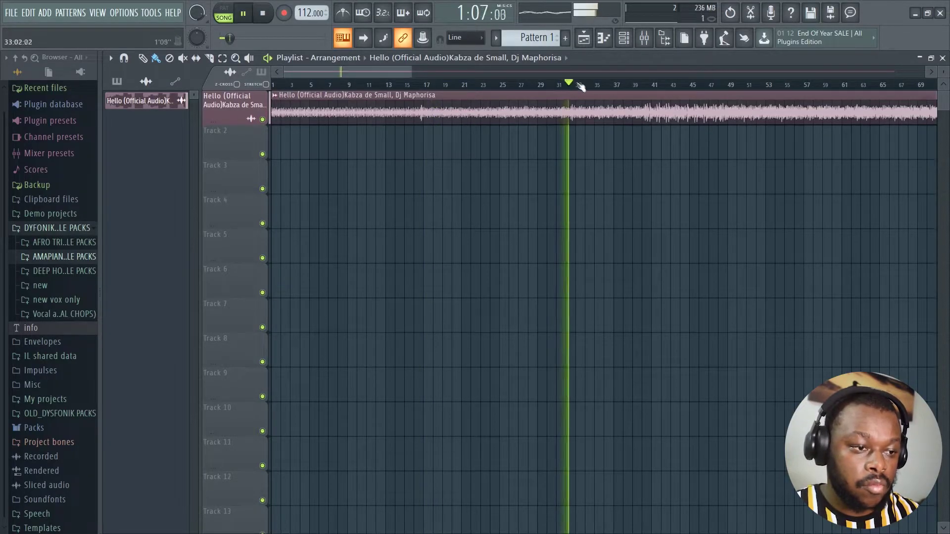
left_click(566, 85)
left_click(624, 86)
key("space")
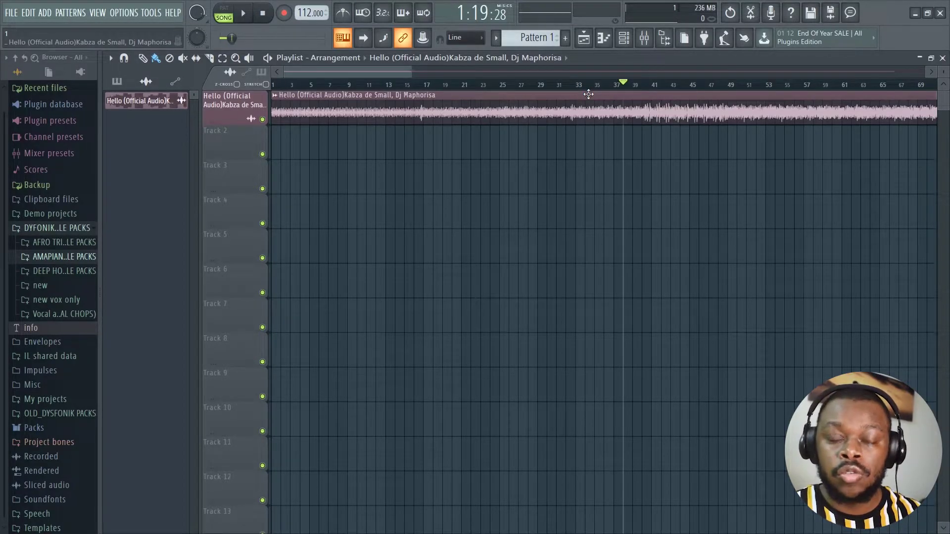
left_click(416, 85)
scroll(427, 89, "up", 3)
scroll(427, 89, "up", 4)
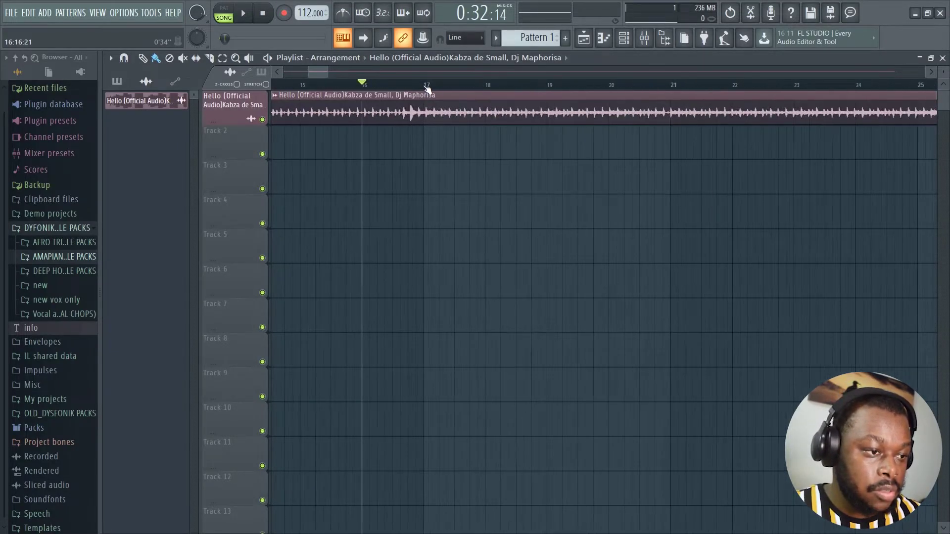
scroll(422, 94, "up", 2)
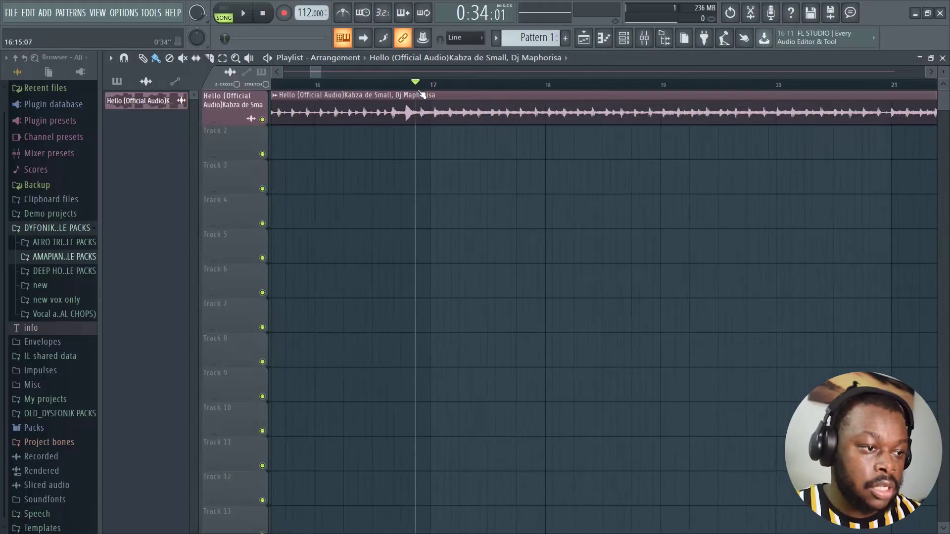
scroll(425, 92, "down", 8)
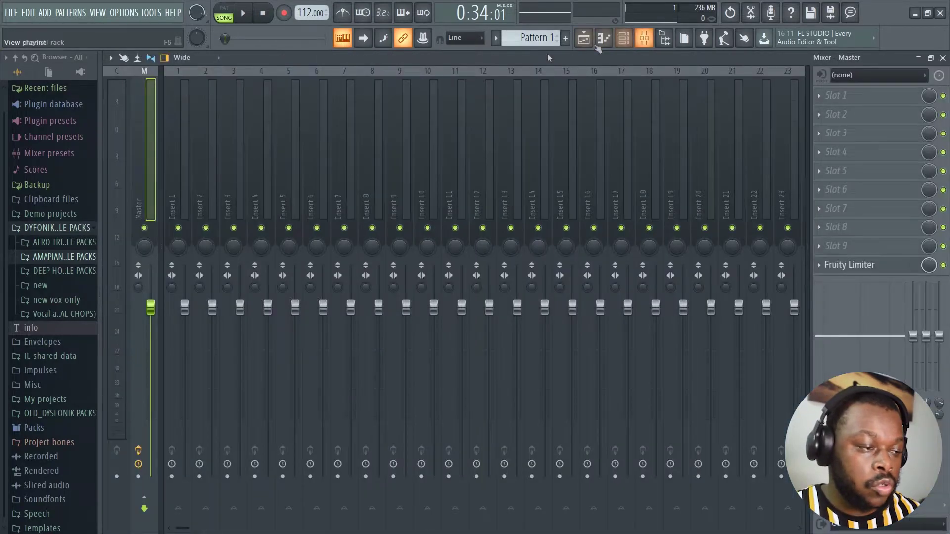
Step: Load Wave Candy into an empty FX slot on the Master mixer channel
left_click(644, 37)
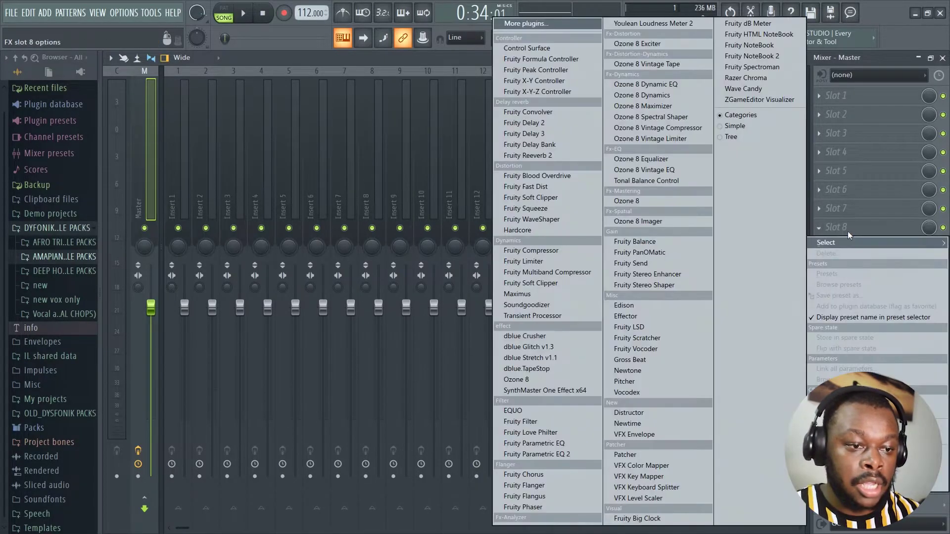
left_click(849, 228)
left_click(731, 92)
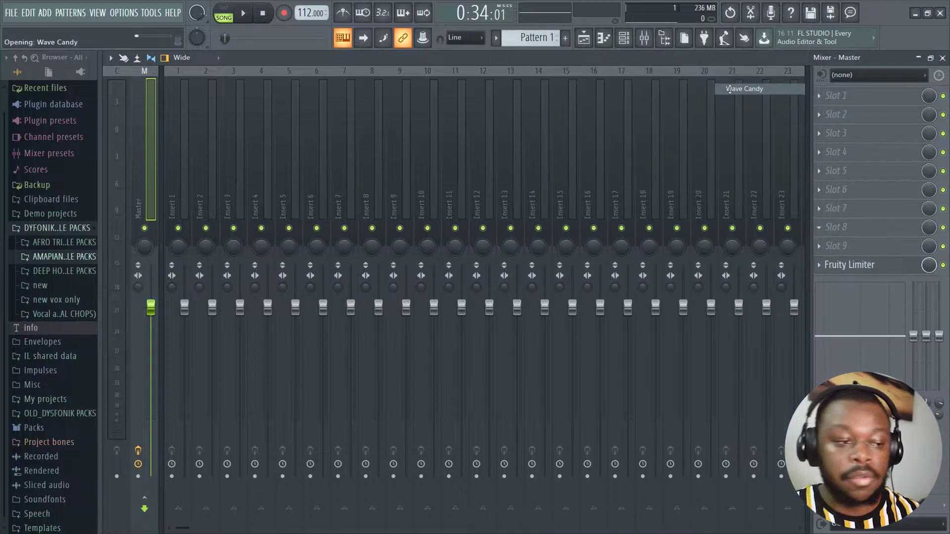
Step: Move the Wave Candy visualizer window and stretch it wide and tall
left_click_drag(391, 112, 728, 83)
left_click_drag(733, 192, 734, 341)
left_click_drag(635, 251, 491, 251)
left_click_drag(712, 342, 742, 500)
left_click_drag(816, 282, 948, 282)
left_click_drag(491, 273, 412, 274)
left_click_drag(329, 122, 309, 111)
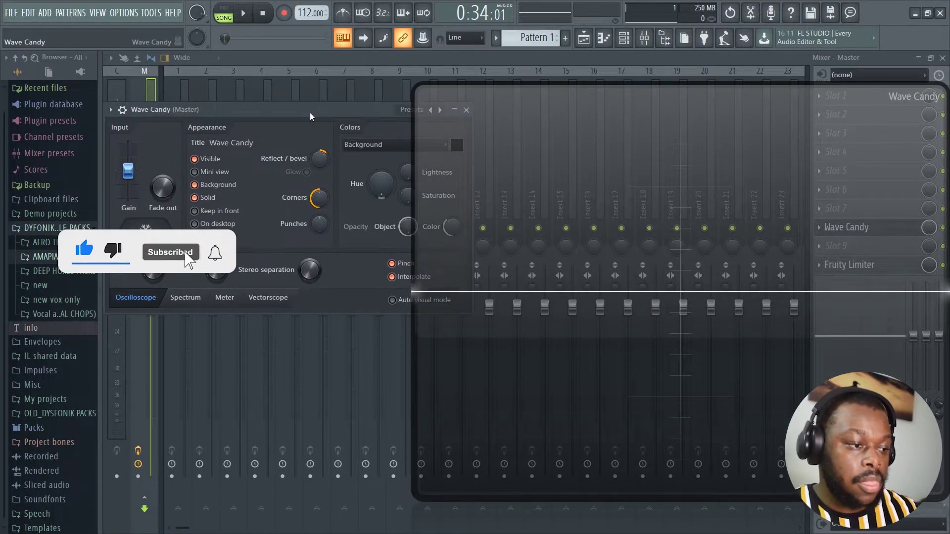
Step: Switch Wave Candy to Spectrum with 4096 bands and a 100% logarithmic frequency curve
left_click(187, 300)
left_click(226, 271)
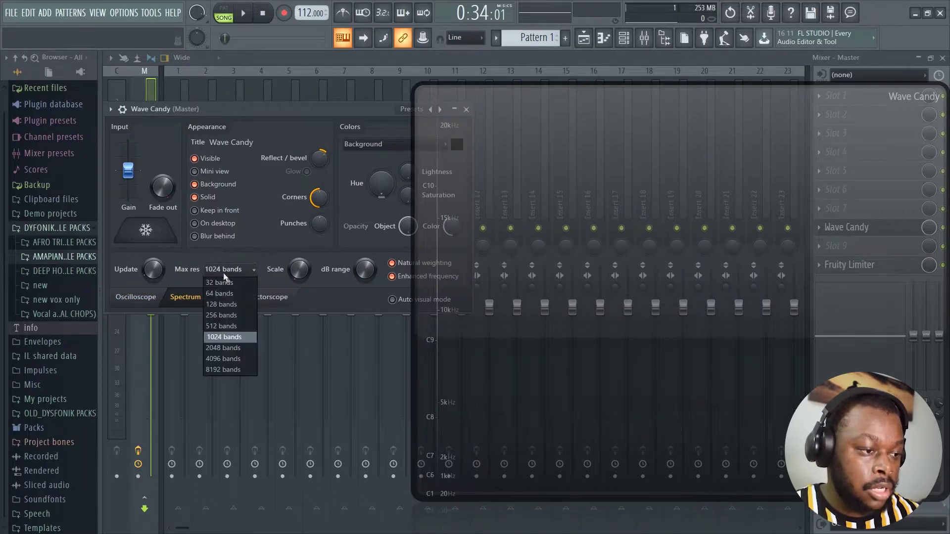
left_click(239, 356)
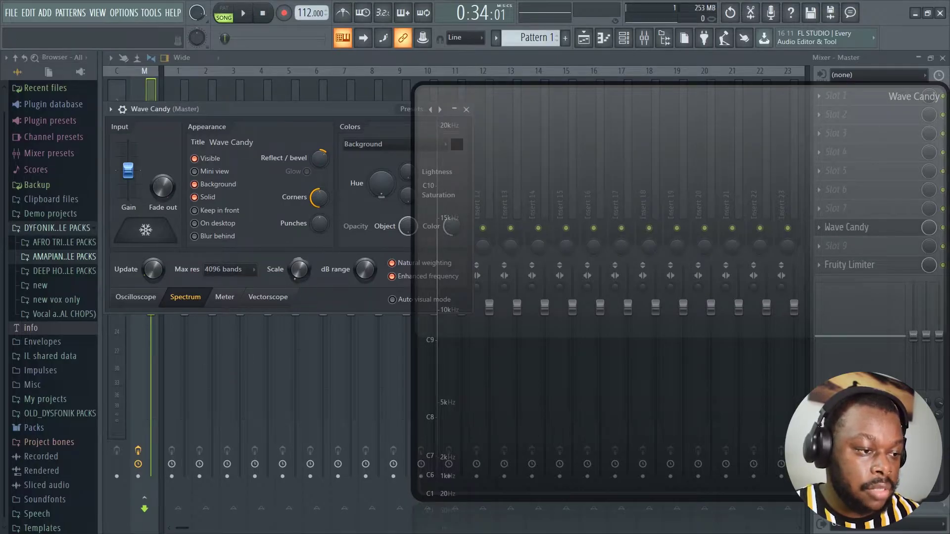
left_click_drag(443, 346, 443, 287)
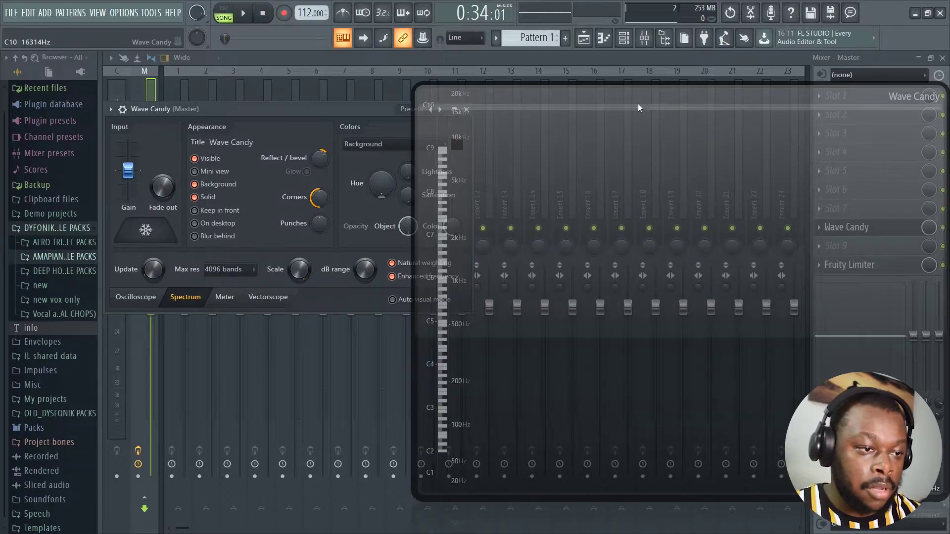
left_click_drag(638, 104, 613, 98)
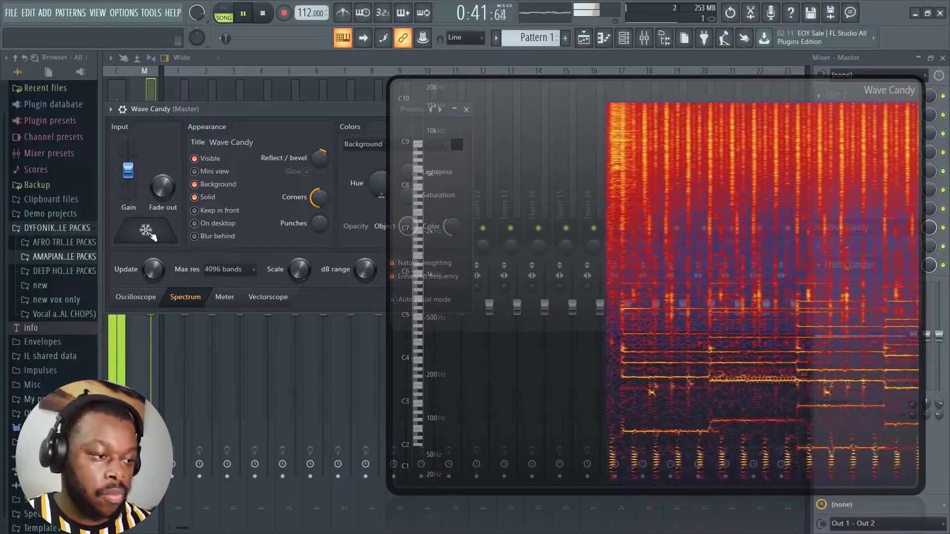
Step: Stop playback, freeze the Wave Candy spectrogram, and shift its window left
key("space")
left_click(153, 237)
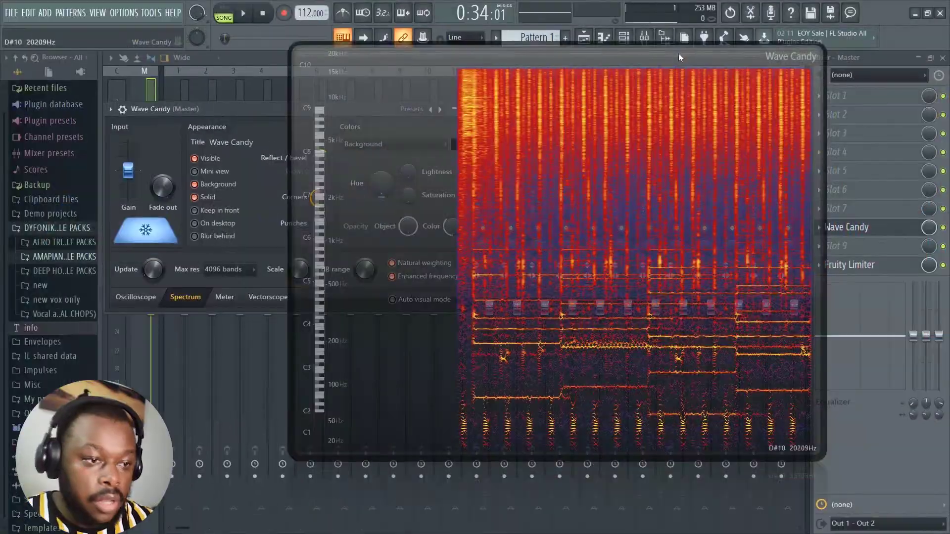
left_click_drag(679, 52, 604, 61)
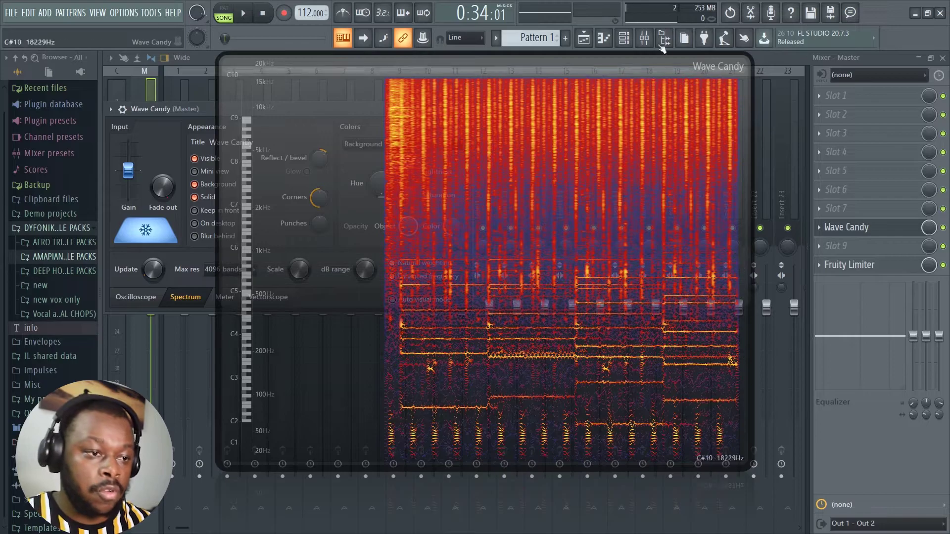
Step: Bring up the Channel Rack and move it and the spectrogram window aside
left_click(627, 41)
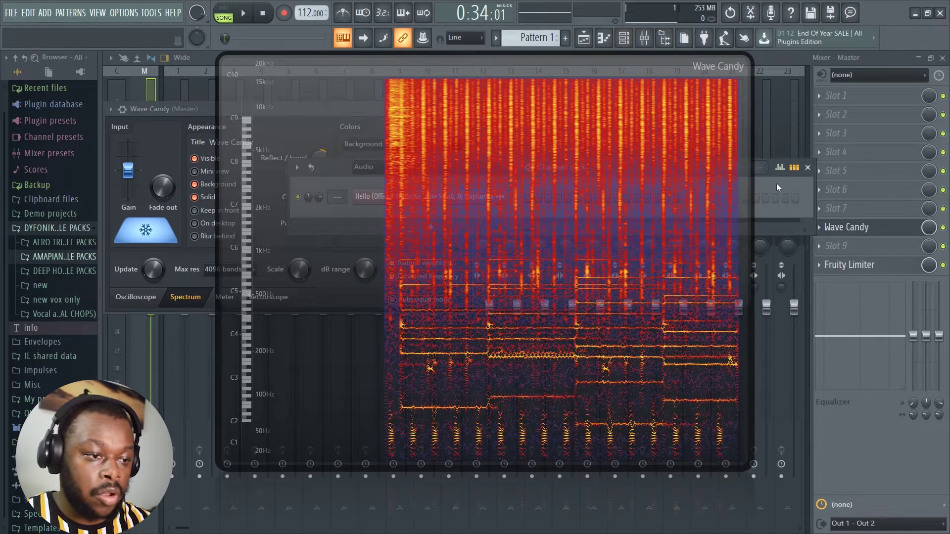
left_click_drag(598, 67, 919, 178)
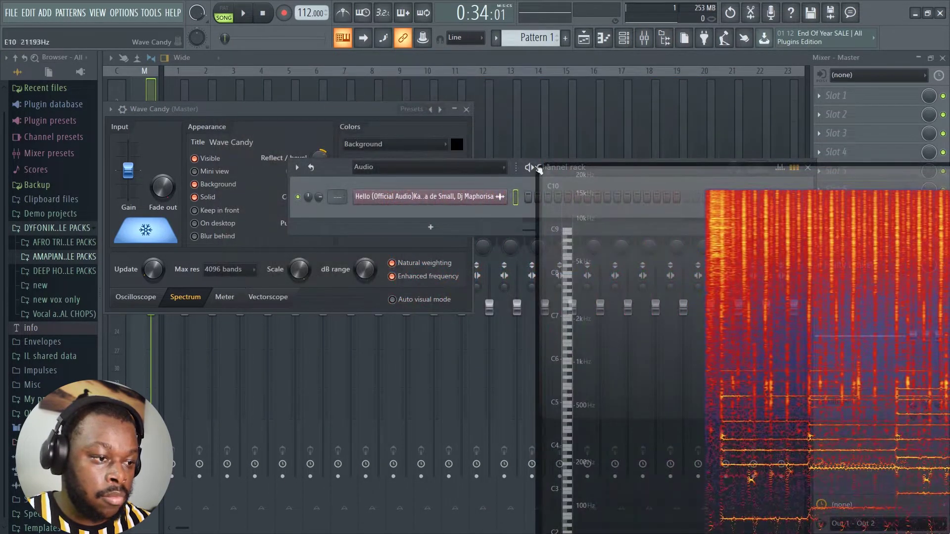
scroll(478, 170, "up", 1)
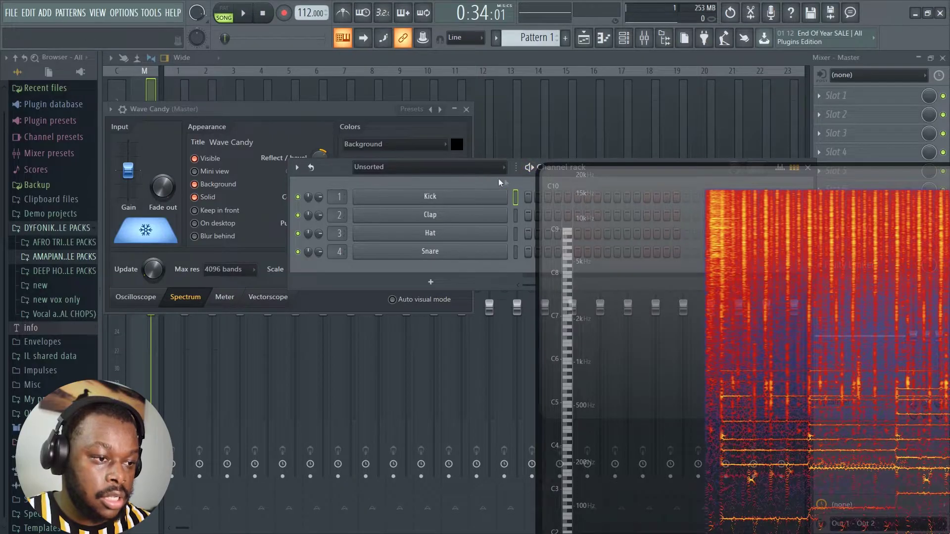
left_click_drag(334, 171, 197, 148)
Step: Add a Purity channel with the Digi Tine preset and close its plugin window
left_click(294, 259)
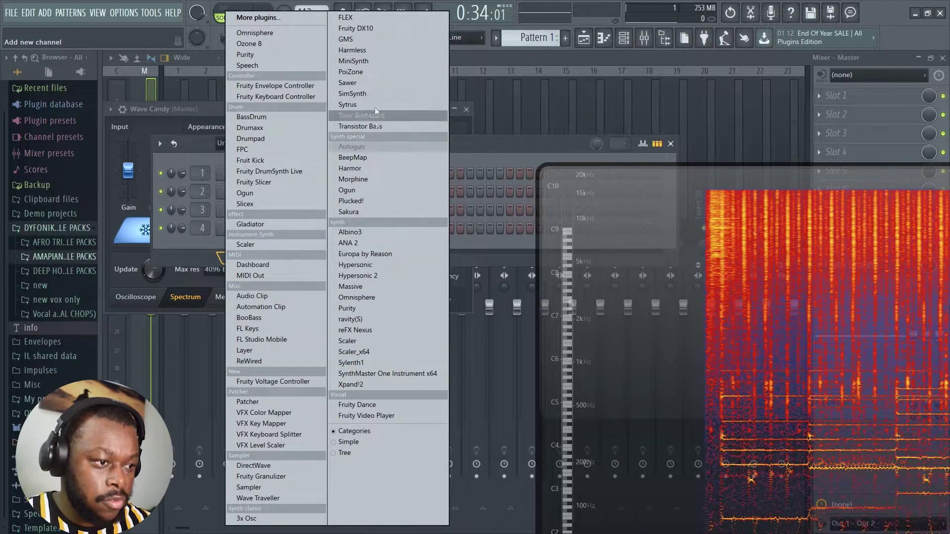
left_click(385, 308)
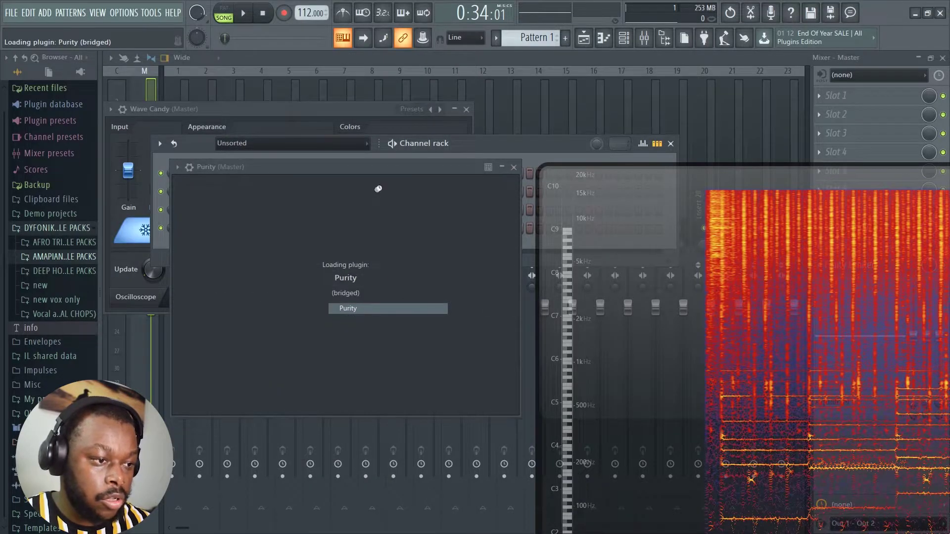
left_click_drag(383, 173, 355, 121)
left_click(384, 370)
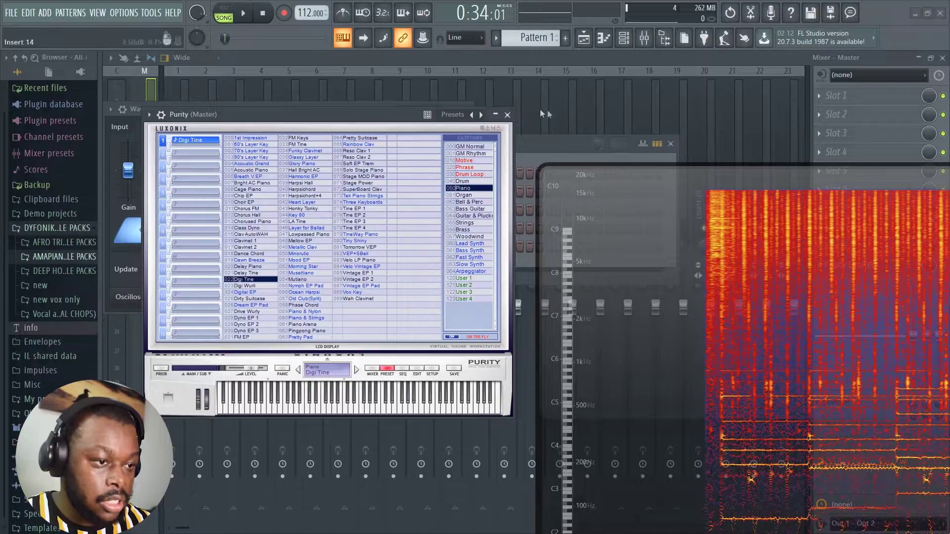
left_click(507, 114)
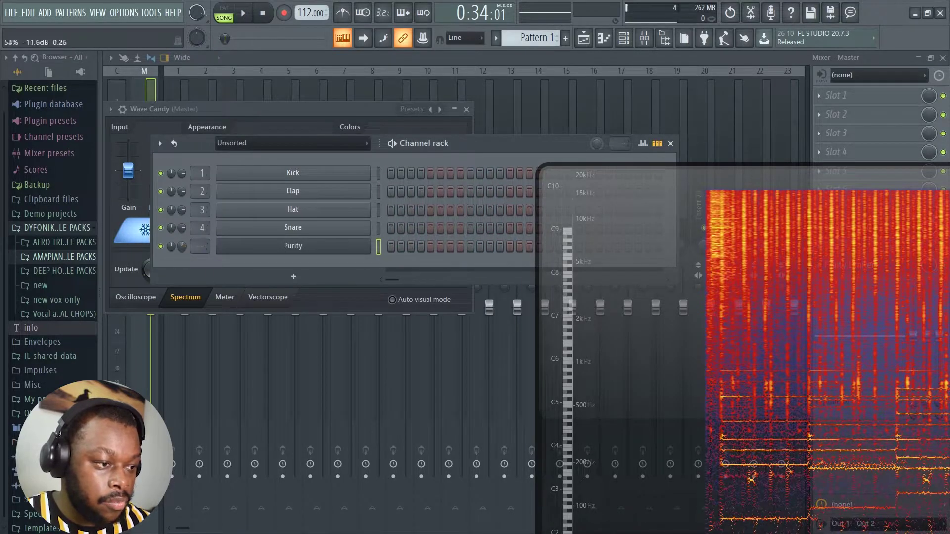
Step: Open Purity's piano roll, draw a sustained note, and place the spectrogram over the grid
left_click_drag(381, 144, 325, 144)
right_click(297, 251)
left_click(372, 243)
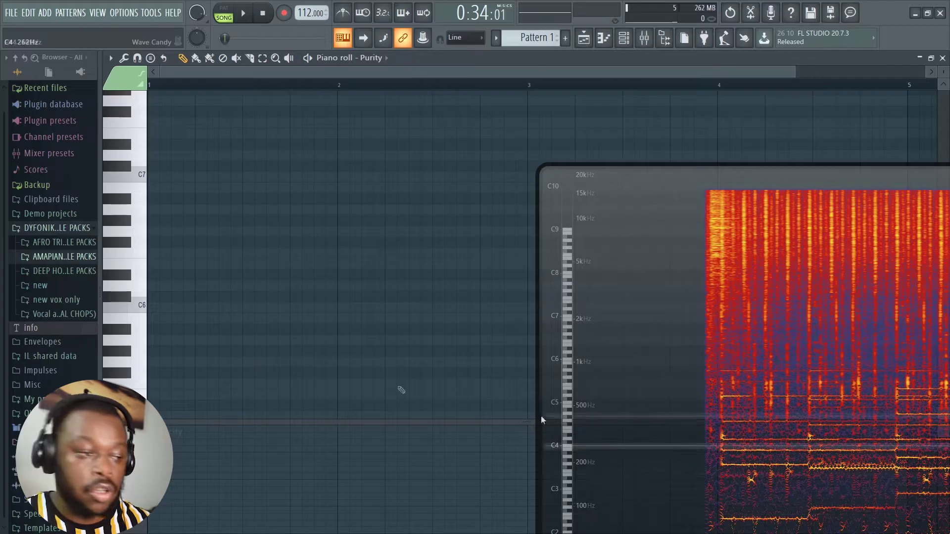
scroll(287, 219, "down", 4)
scroll(257, 229, "down", 7)
scroll(173, 245, "down", 1)
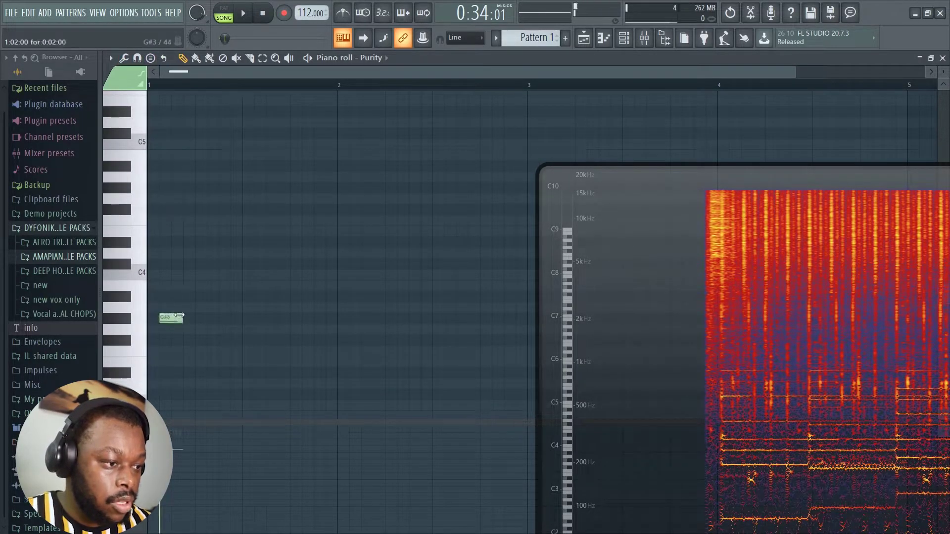
left_click_drag(179, 316, 396, 317)
left_click_drag(747, 177, 566, 51)
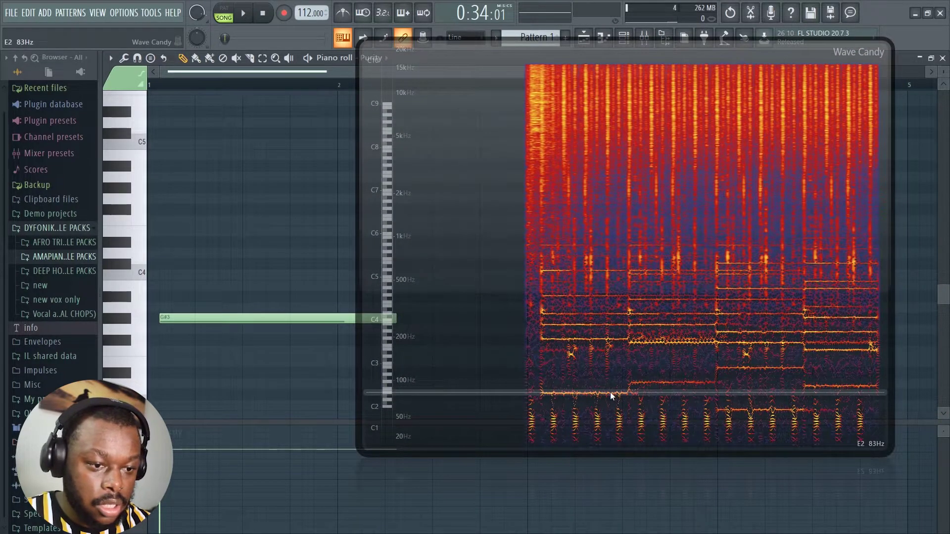
Step: Build the chord with E2 bass plus G3, B3, D4 and G4 notes
left_click_drag(225, 321, 212, 364)
scroll(213, 363, "down", 5)
left_click_drag(185, 198, 176, 332)
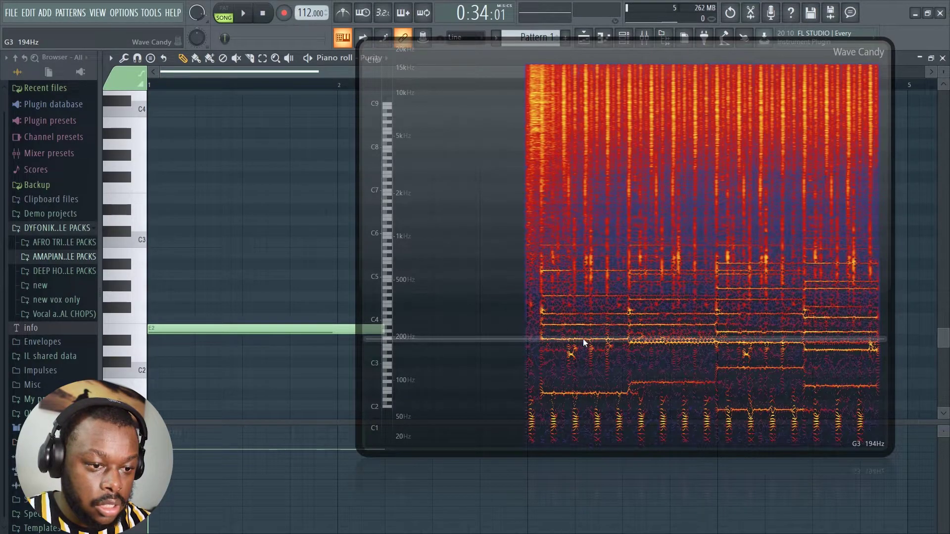
left_click_drag(222, 326, 180, 126)
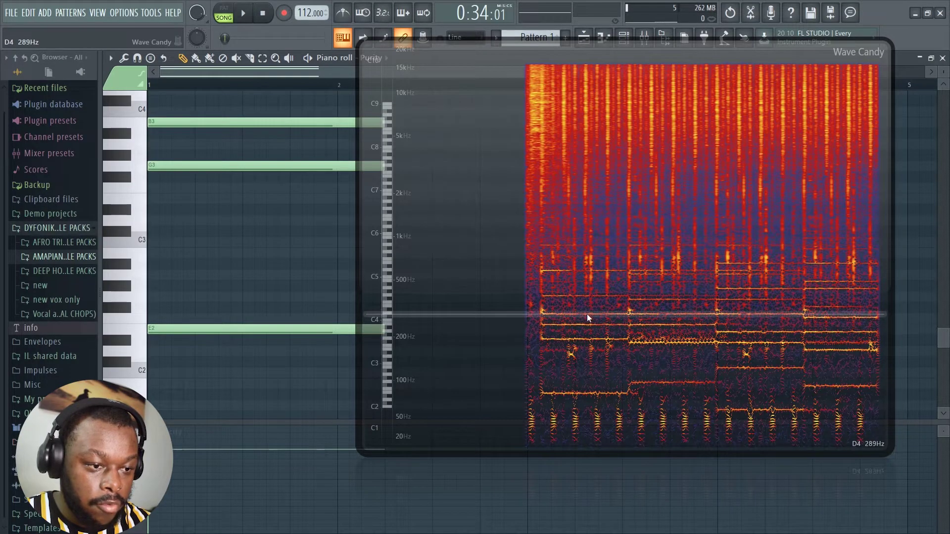
scroll(261, 207, "up", 3)
left_click_drag(228, 187, 203, 152)
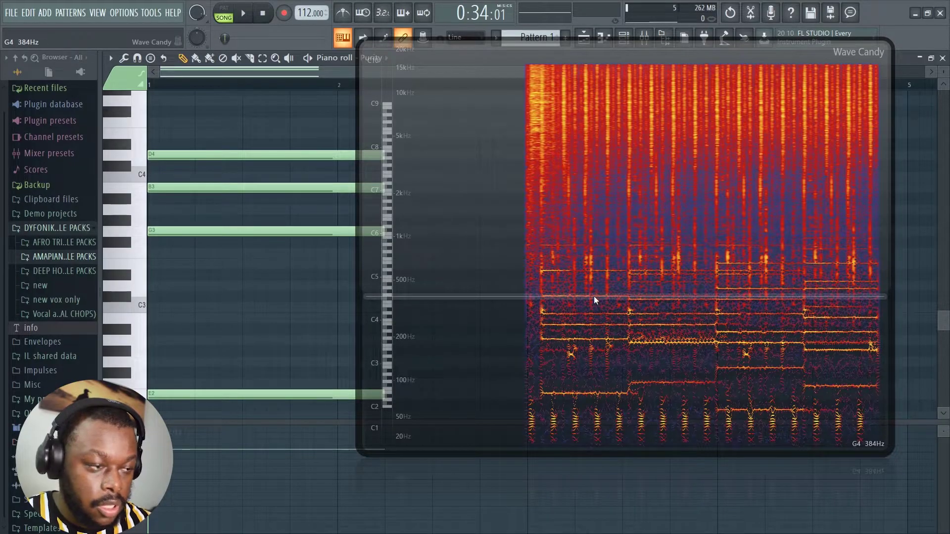
scroll(174, 277, "up", 3)
mouse_move(176, 174)
left_mouse_down()
mouse_move(174, 144)
mouse_move(175, 176)
left_mouse_up()
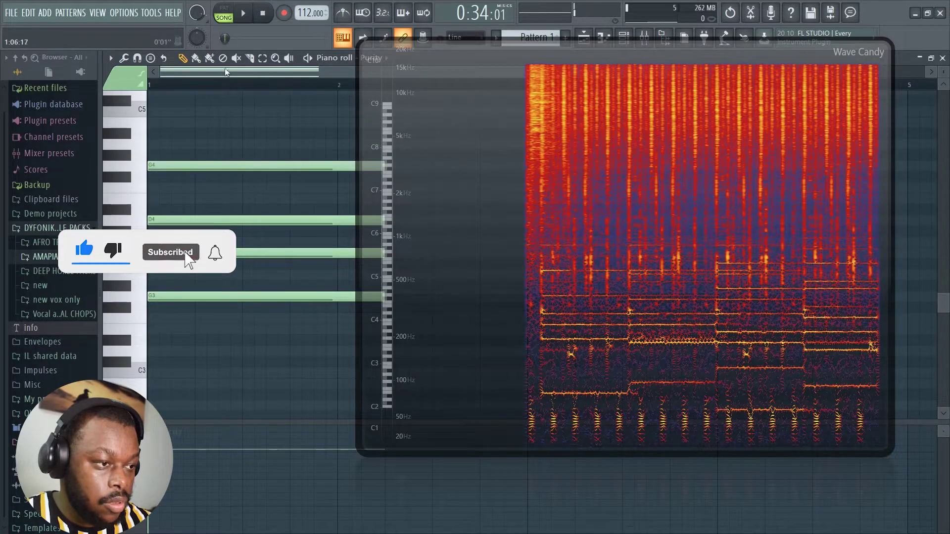
Step: Transpose the chord up an octave with Ctrl+Up and play it back to check
scroll(243, 114, "down", 1)
scroll(257, 126, "down", 2)
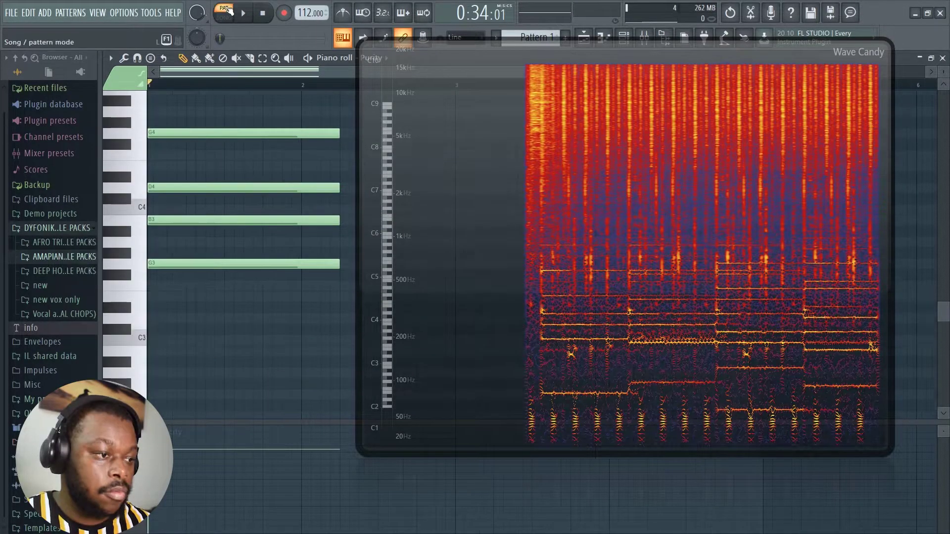
key("space")
key("space")
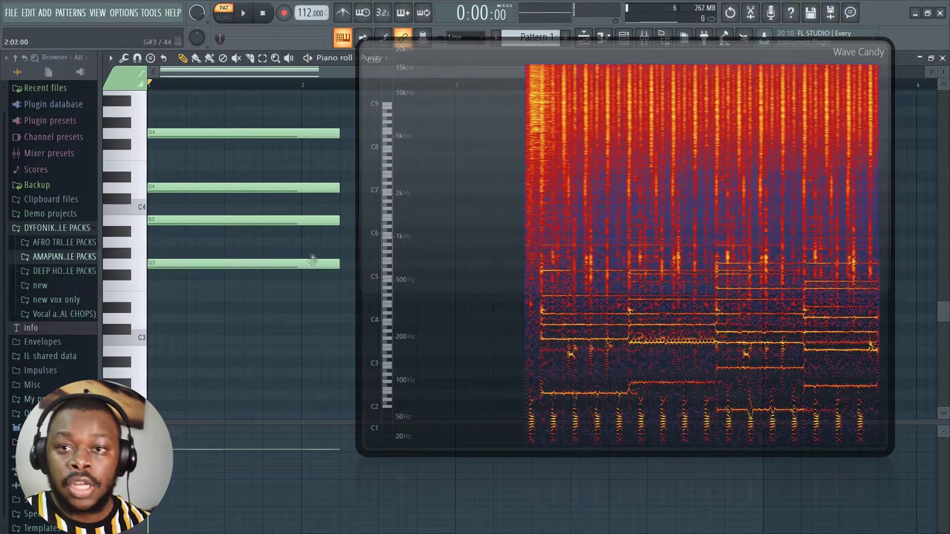
scroll(268, 310, "down", 3)
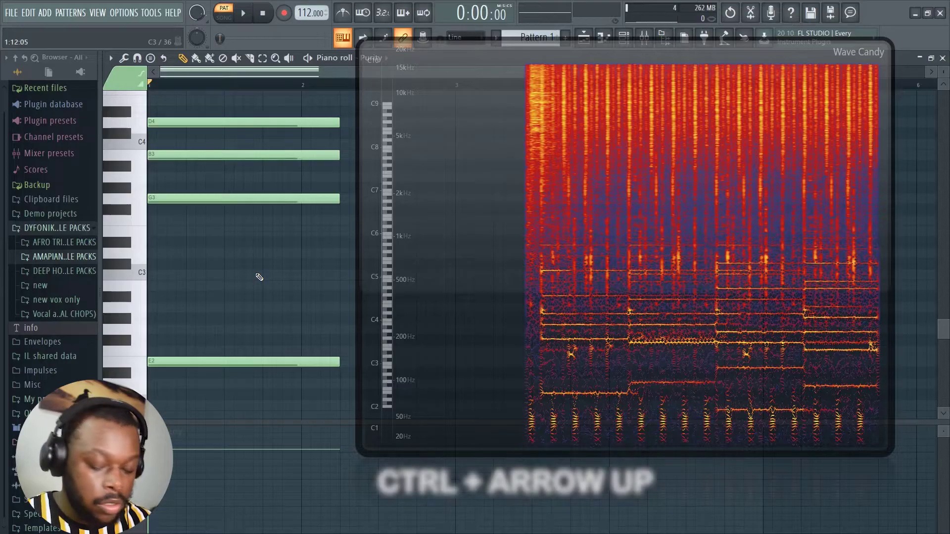
key("ctrl+Up")
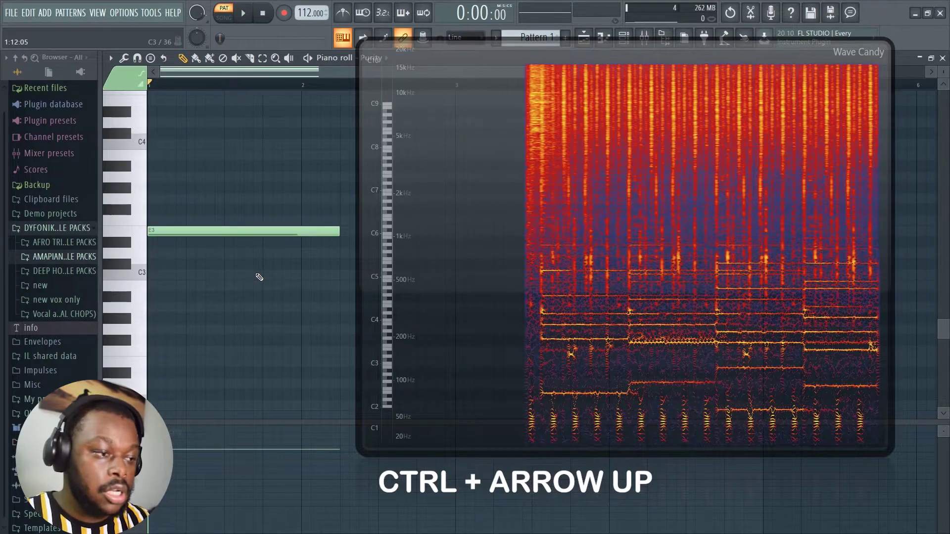
scroll(259, 277, "up", 5)
key("space")
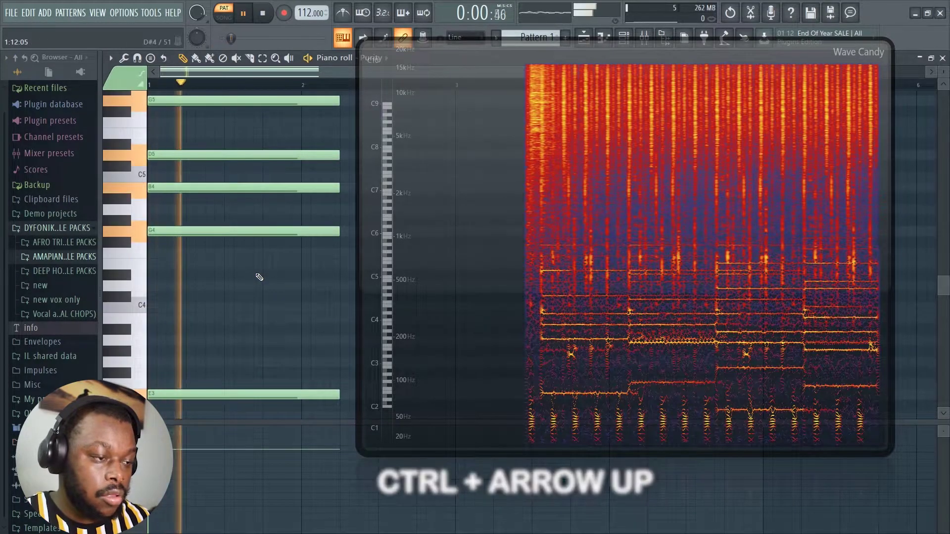
key("space")
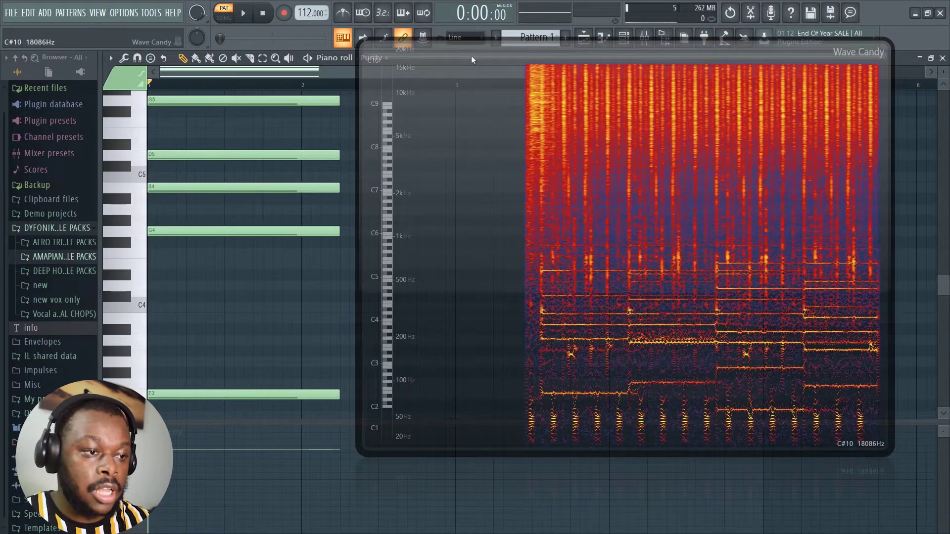
left_click_drag(471, 55, 630, 75)
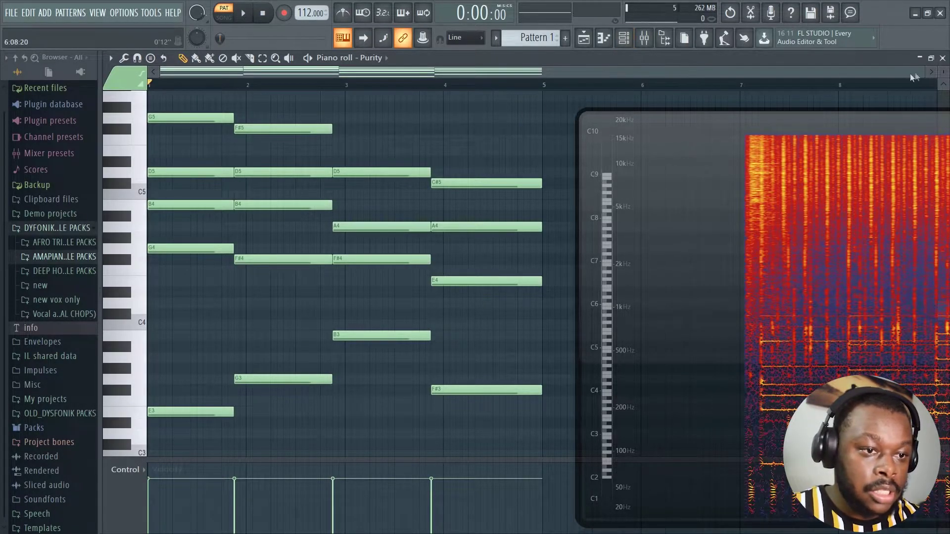
Step: Play the four-chord progression, move the spectrogram aside, and open the strumizer with Alt+S
left_click_drag(923, 73, 652, 72)
key("space")
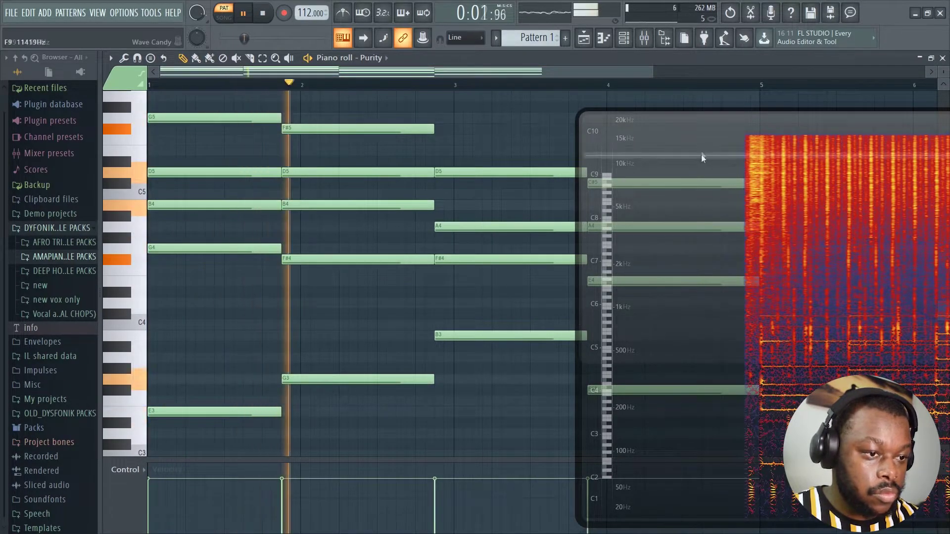
left_click_drag(679, 127, 865, 132)
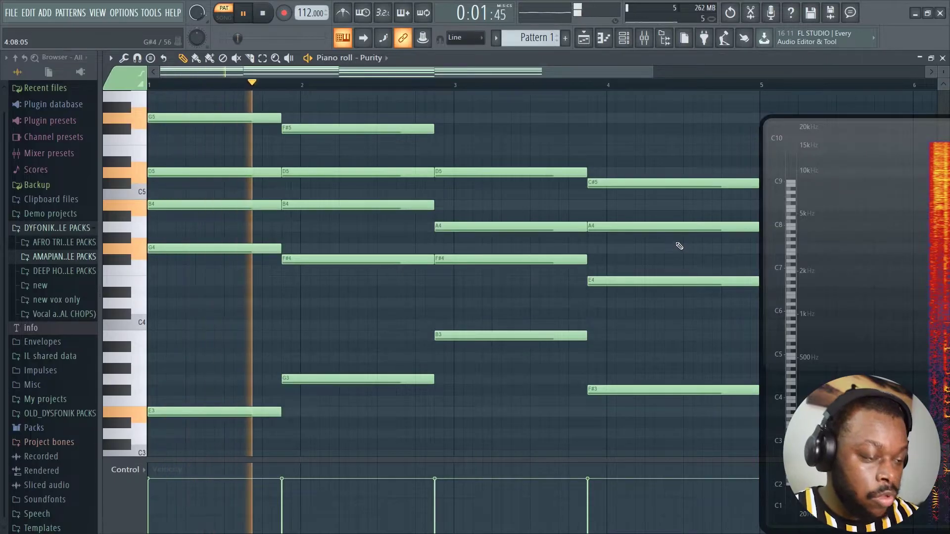
key("alt+s")
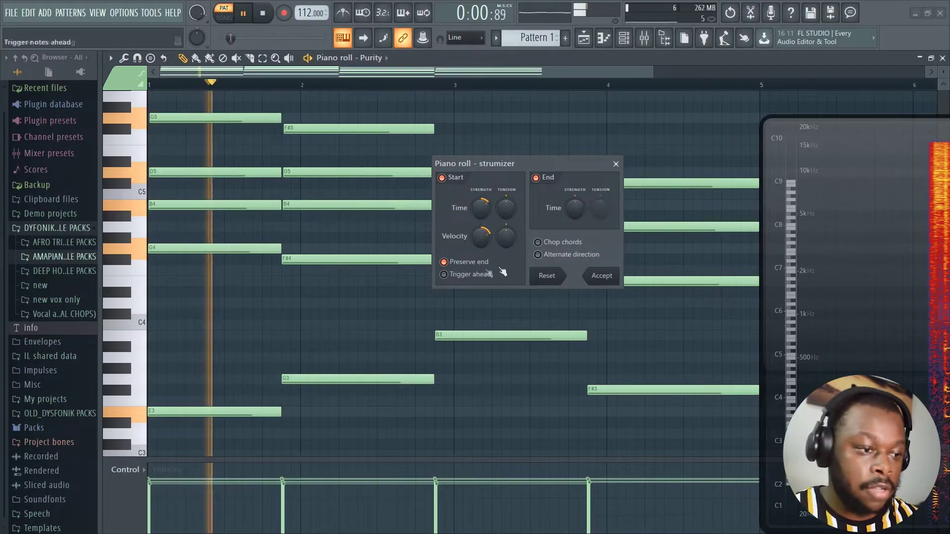
Step: Accept the strum, mute the Hello track, and place Pattern 1 at bar 1 of Track 2
left_click(601, 276)
left_click(583, 39)
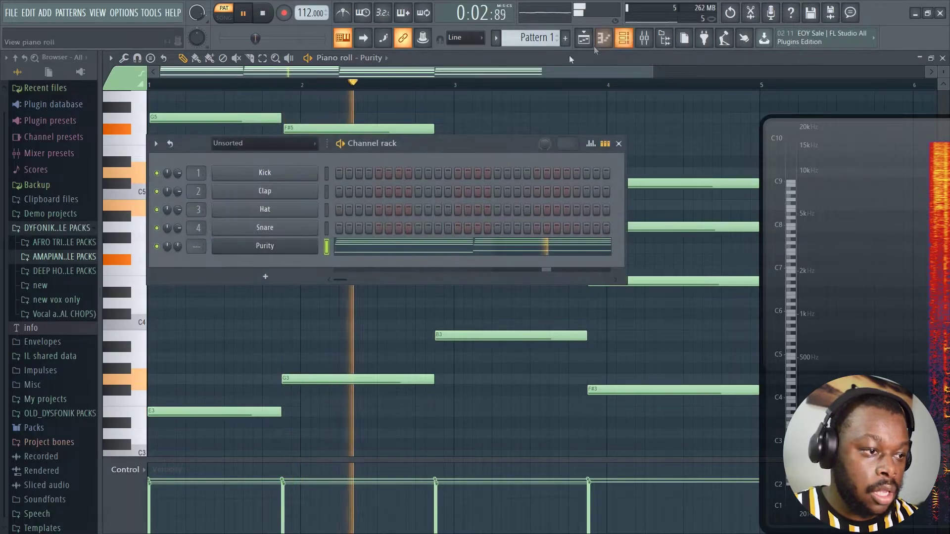
left_click(584, 39)
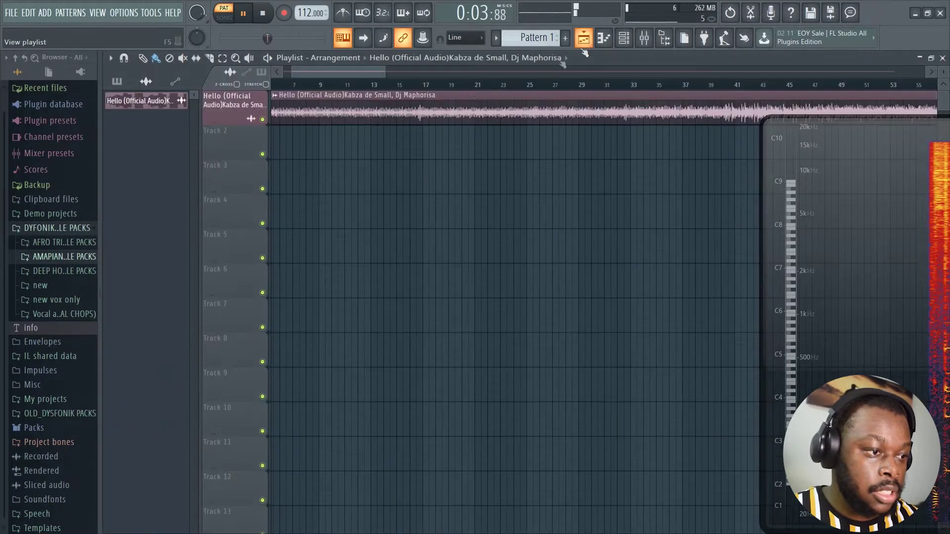
left_click(262, 119)
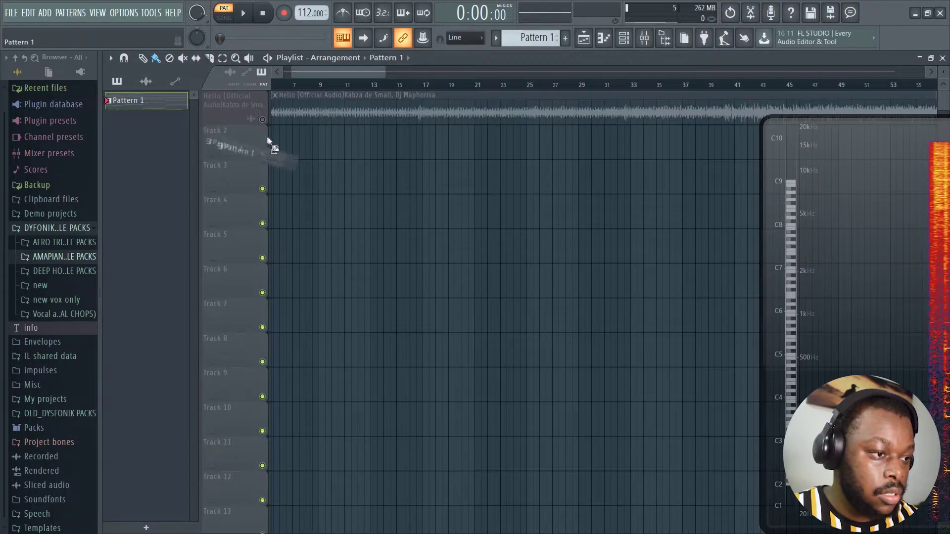
left_click_drag(268, 136, 302, 151)
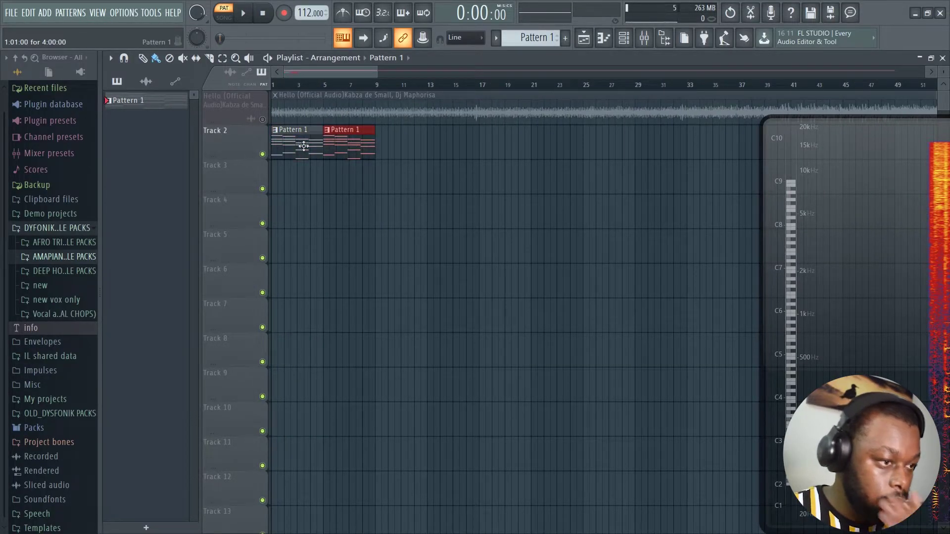
Step: Load the AMA_KICK (4) sample from the Amapiano KICKS folder onto the Kick channel
double_click(304, 146)
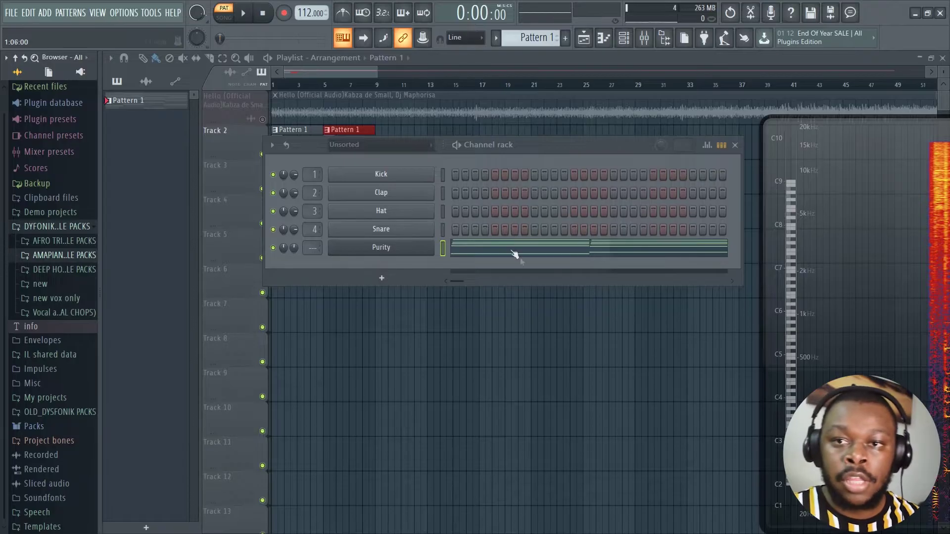
left_click(72, 255)
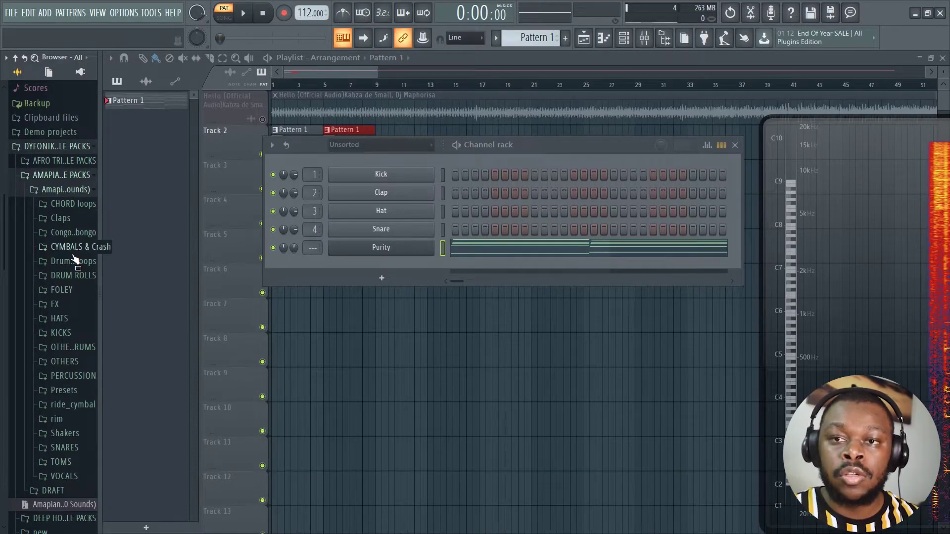
scroll(77, 270, "up", 2)
scroll(75, 278, "down", 6)
left_click(67, 173)
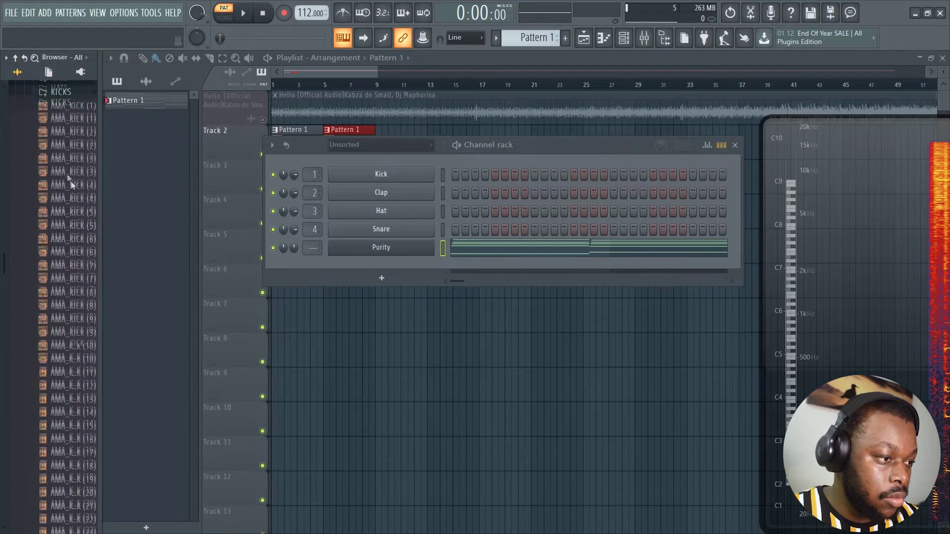
left_click(80, 193)
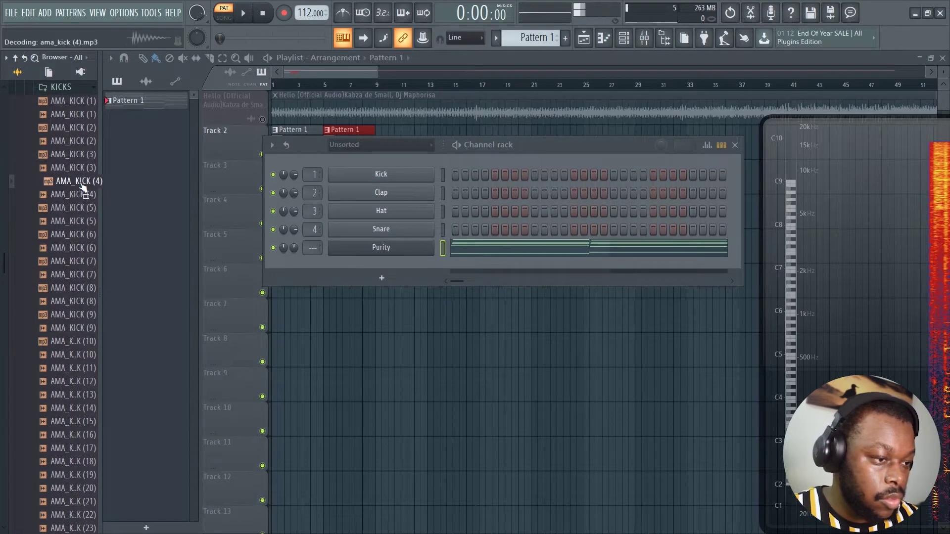
left_click_drag(79, 181, 389, 176)
Step: Fill every fourth step with the kick, trim its leading silence, audition it, and return to the Playlist
right_click(391, 176)
left_click(604, 223)
left_click(390, 175)
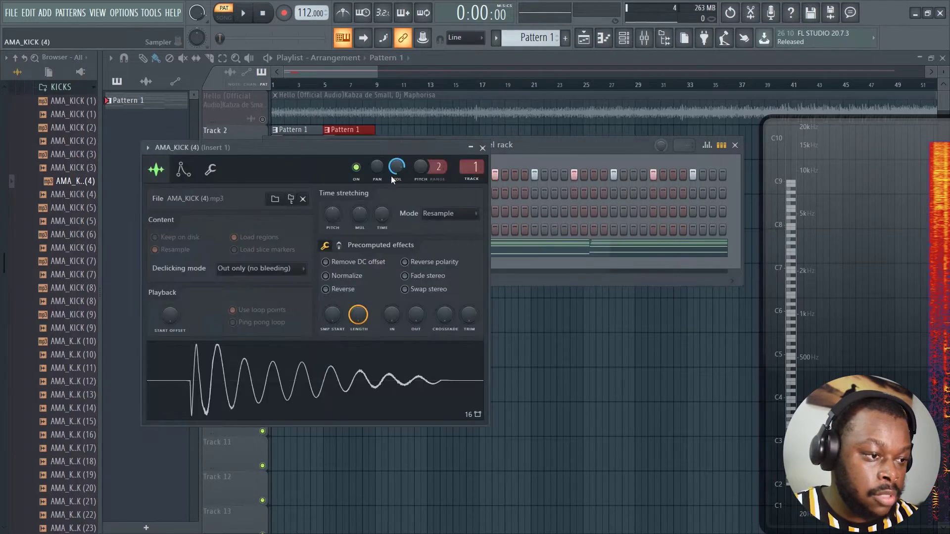
left_click_drag(332, 314, 332, 305)
key("space")
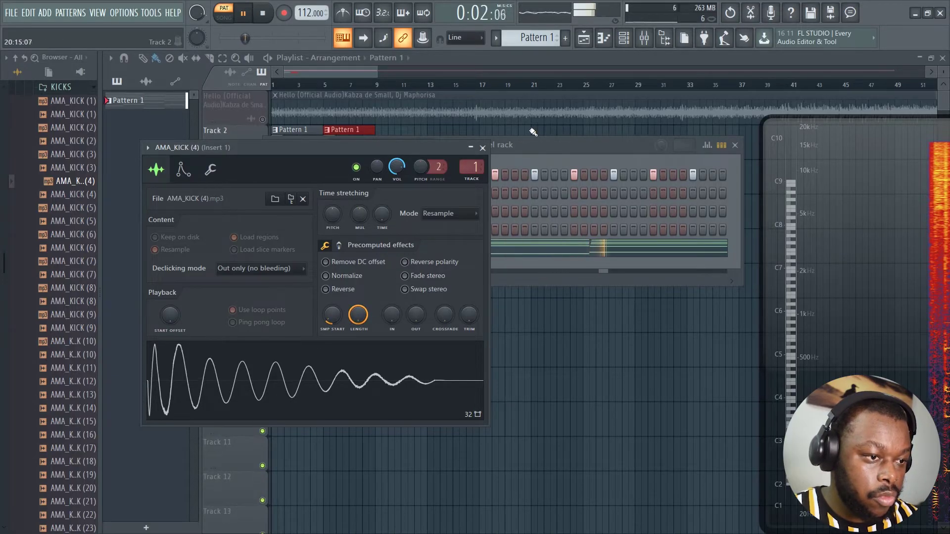
key("space")
key("F5")
Step: Add the 2008-9 drum loop, WCP_105_Conga_Groove_07 and WCP_116_Bongo as playlist audio clips
scroll(59, 208, "up", 5)
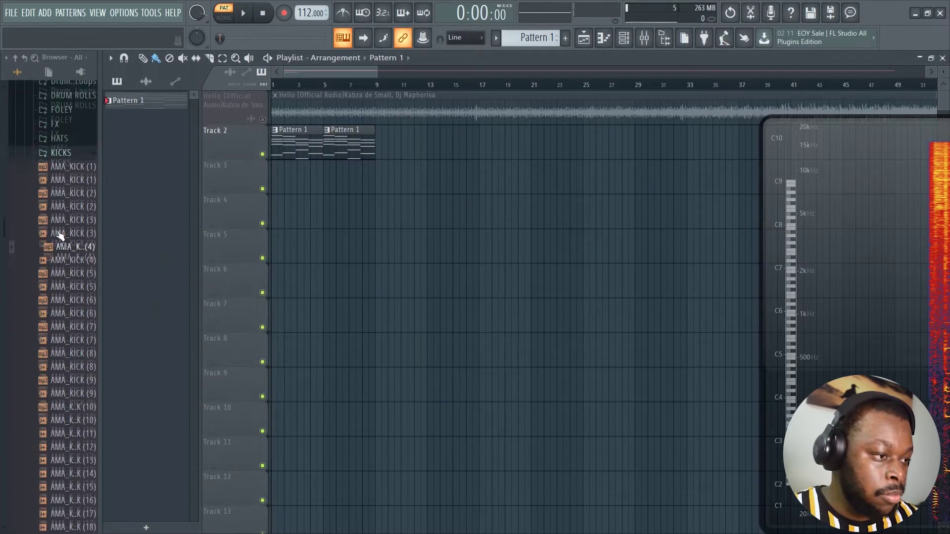
left_click(78, 177)
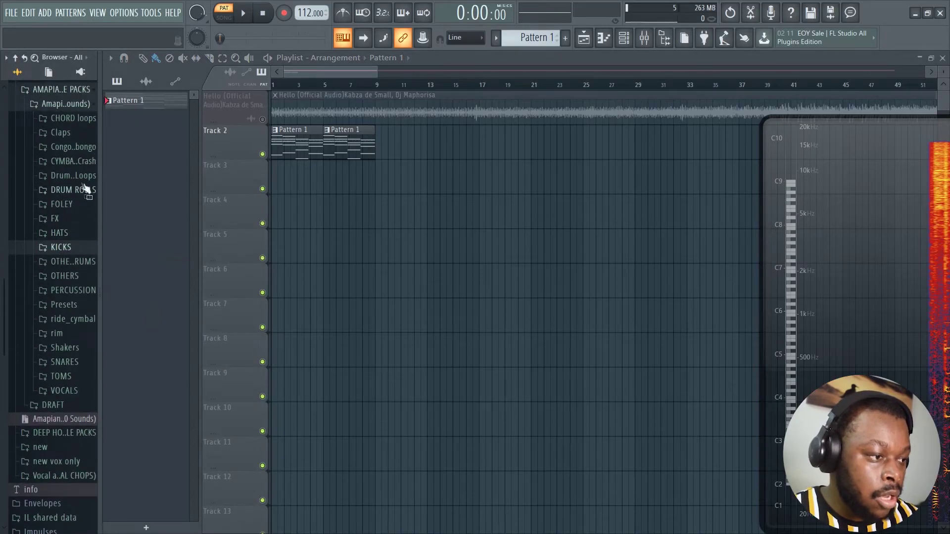
left_click(80, 175)
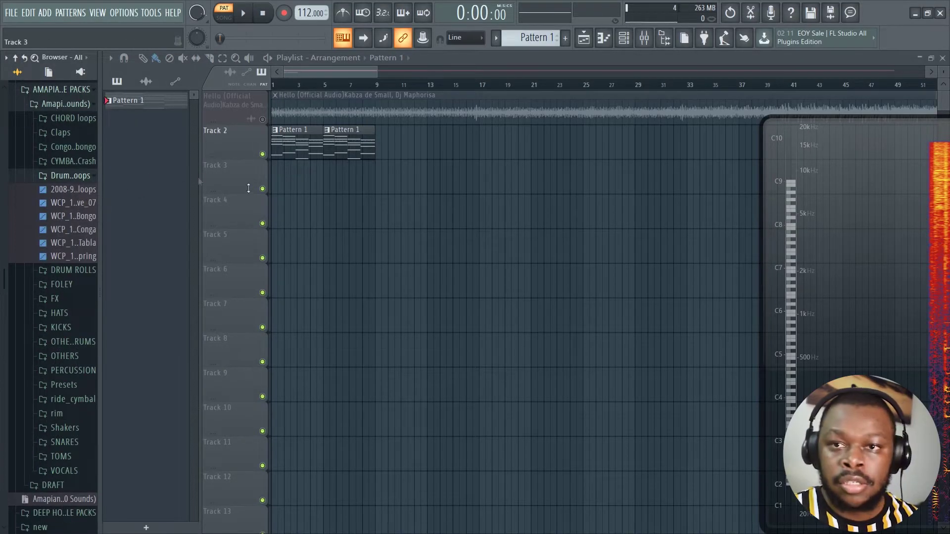
left_click_drag(65, 189, 339, 267)
left_click(386, 309)
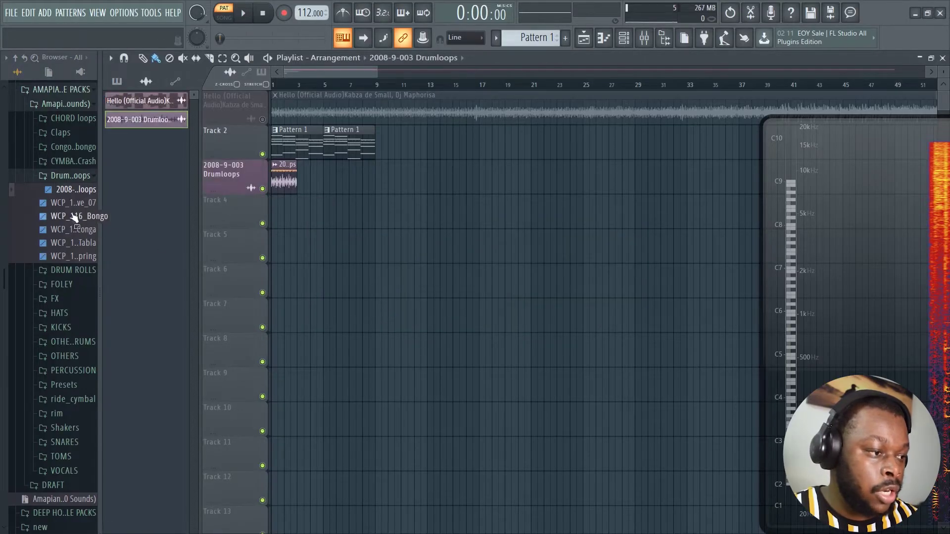
left_click_drag(70, 203, 349, 270)
left_click(374, 299)
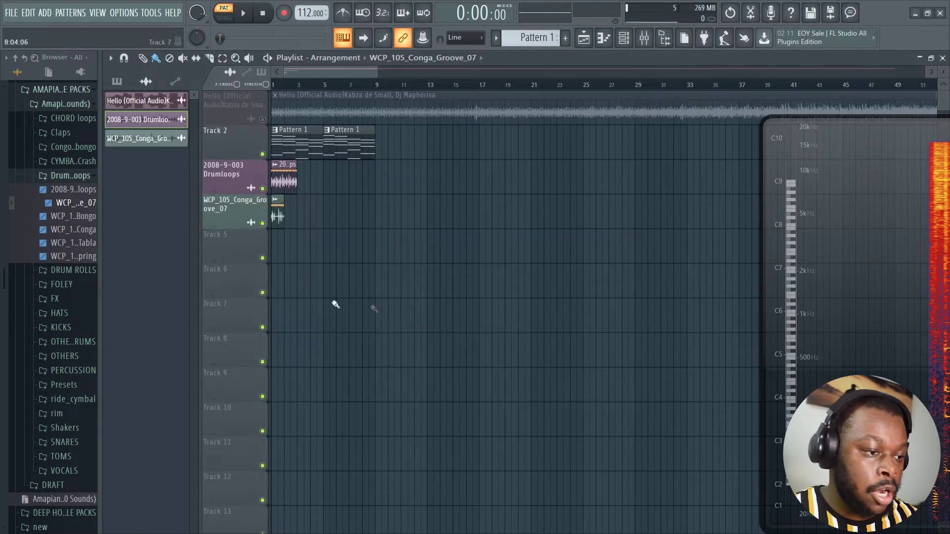
left_click_drag(64, 217, 304, 271)
left_click(374, 307)
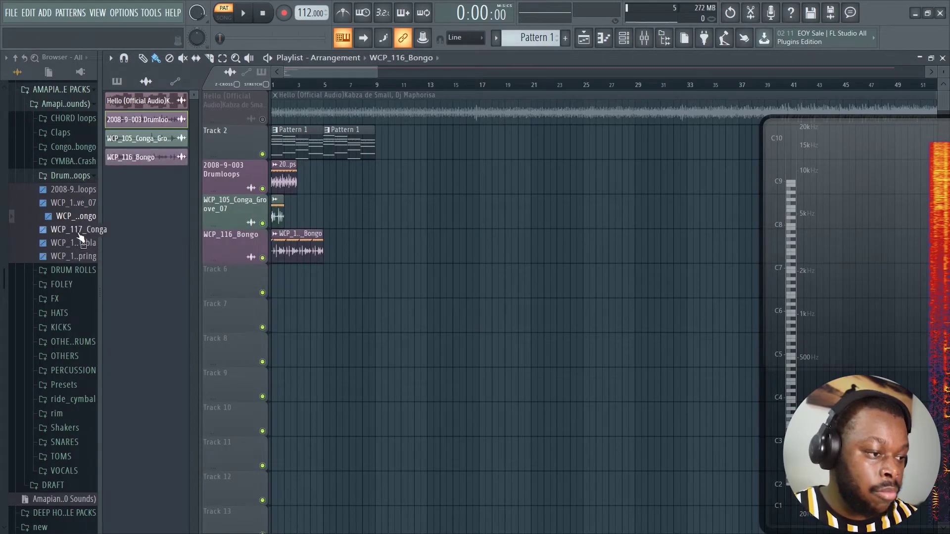
Step: Add WCP_117_Conga and WCP_118_Conga_Spring clips, then duplicate all percussion clips across eight bars
left_click_drag(74, 230, 257, 294)
left_click(378, 306)
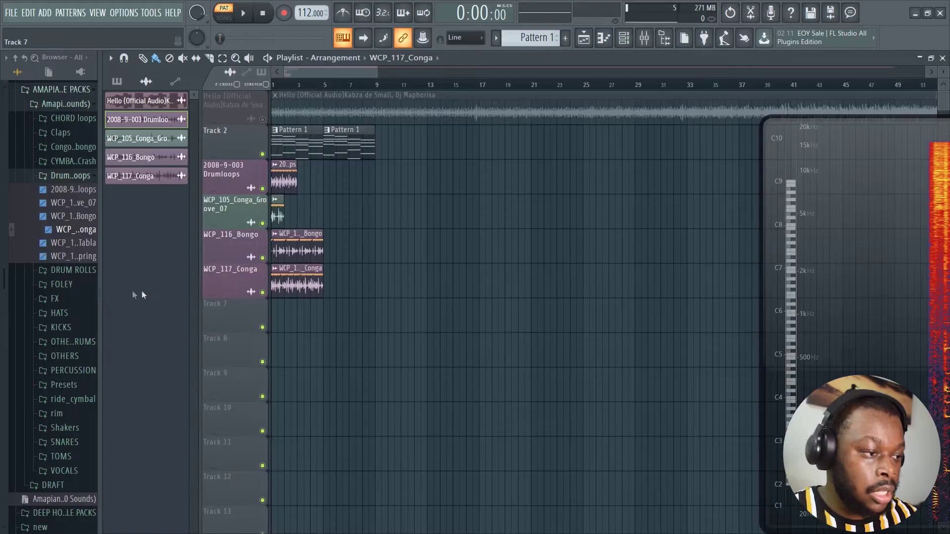
left_click_drag(72, 257, 218, 328)
left_click(350, 313)
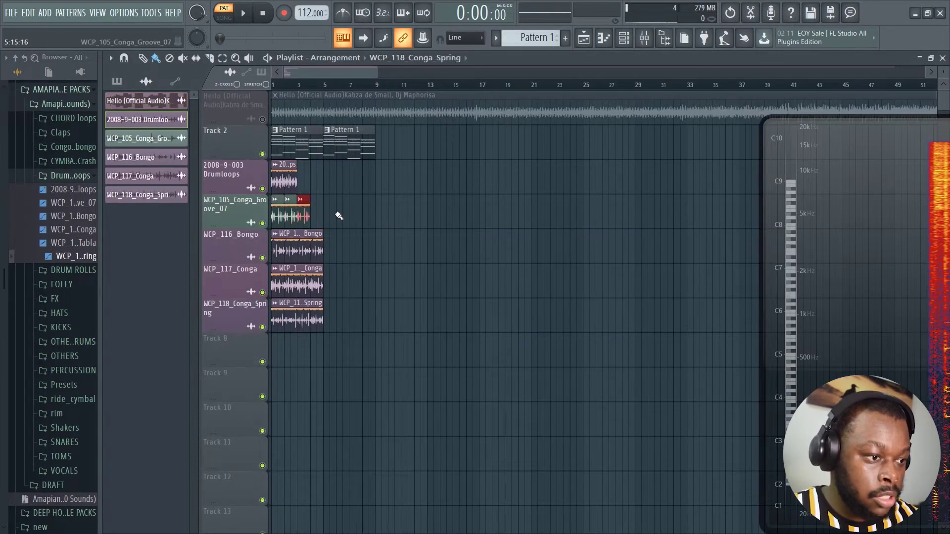
left_click(298, 182)
left_click_drag(356, 333, 270, 159)
key("ctrl+b")
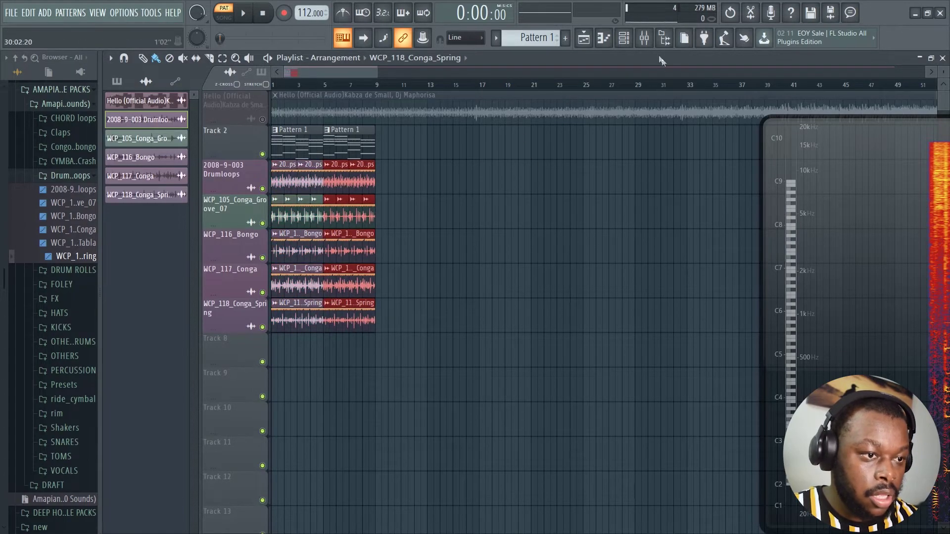
left_click(624, 37)
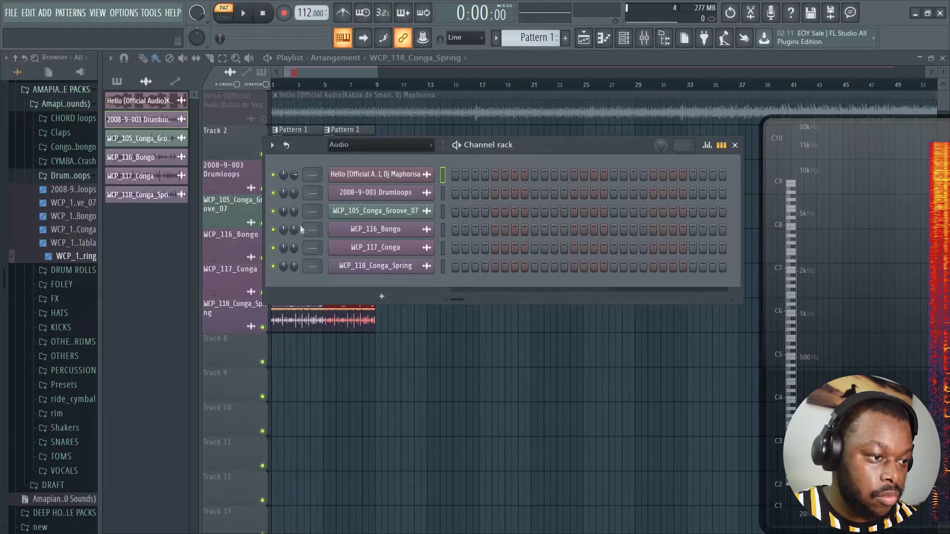
Step: Adjust a conga loop channel's volume and play the whole song
left_click_drag(294, 248, 294, 253)
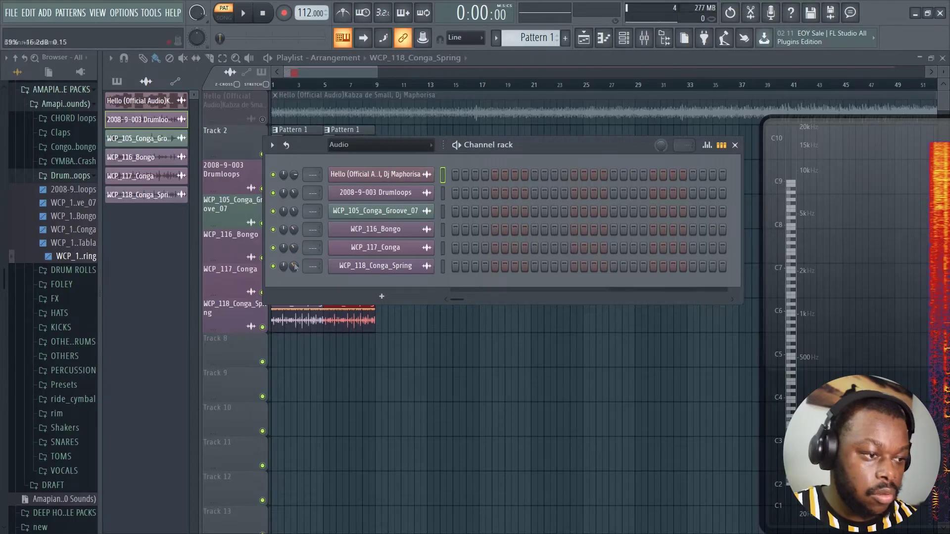
key("F6")
key("space")
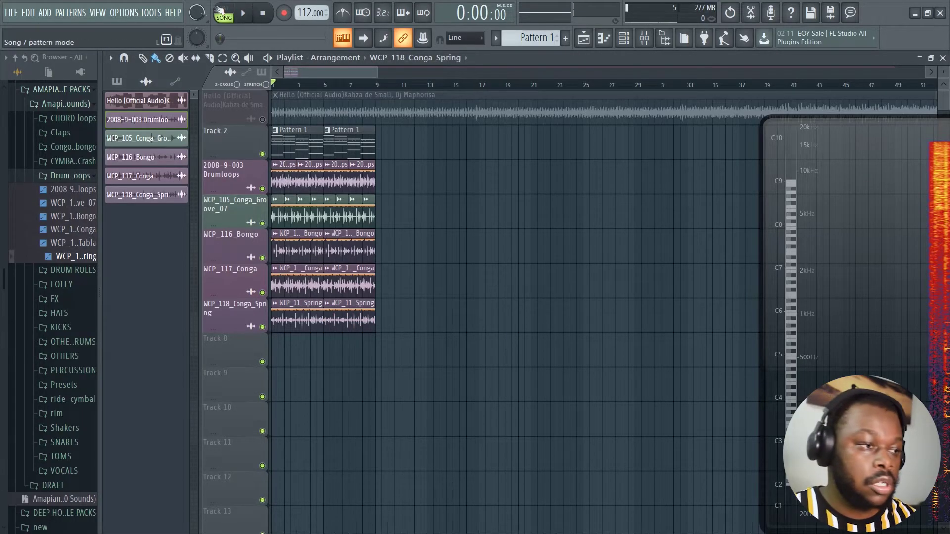
key("space")
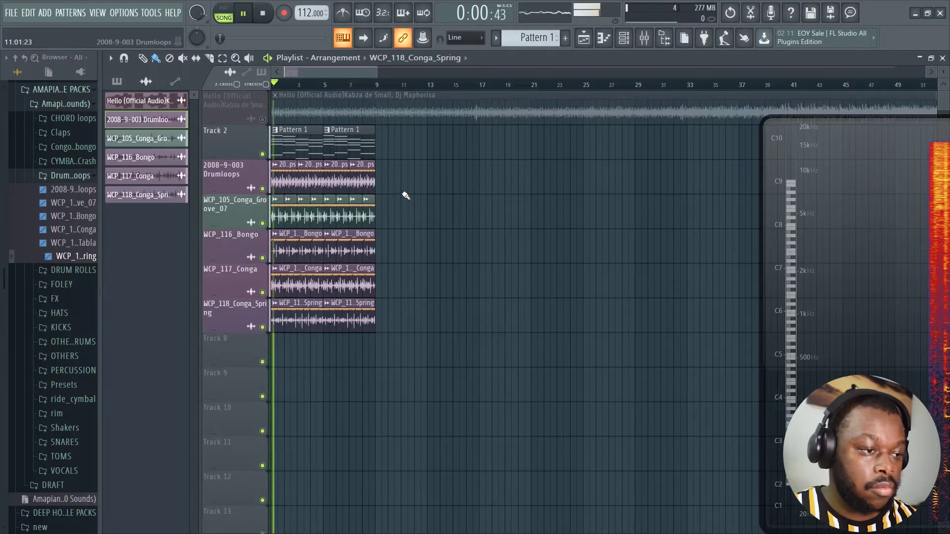
Step: Select Pattern 1 and open the Purity piano instrument from the Channel rack
key("F6")
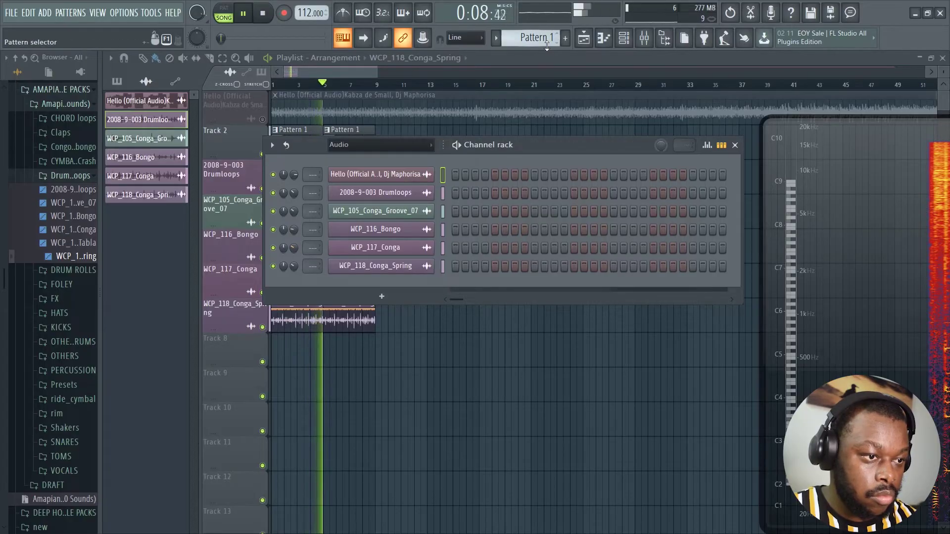
left_click(528, 39)
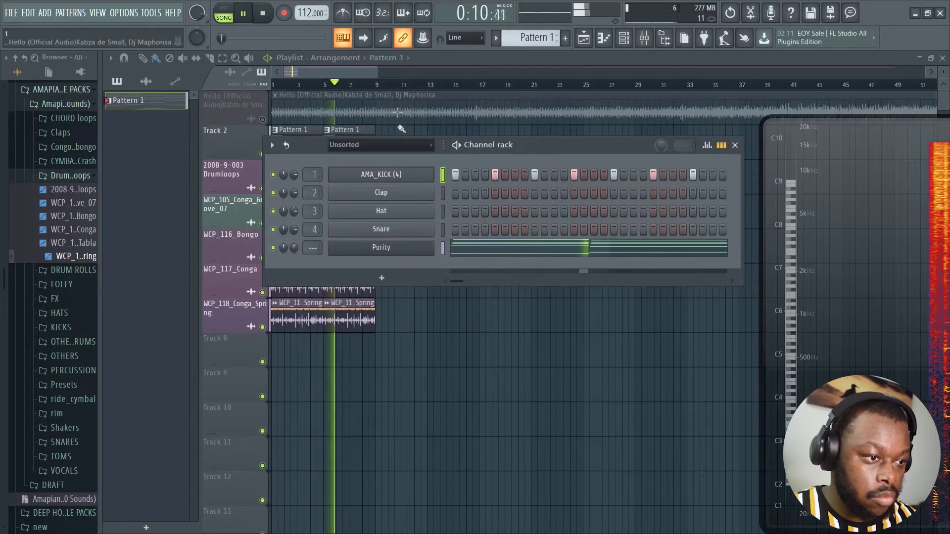
scroll(294, 247, "down", 5)
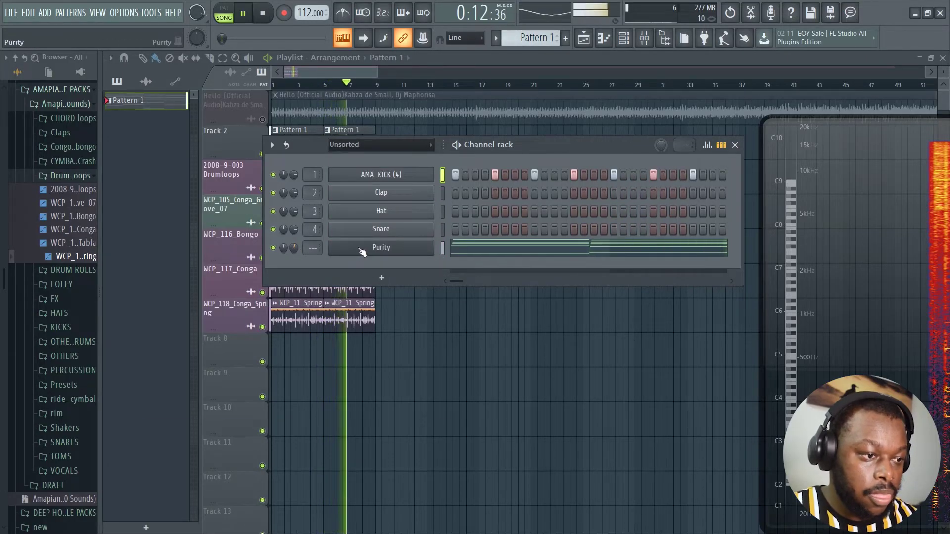
left_click(381, 247)
Step: Assign Purity its own free mixer insert track
left_click(161, 116)
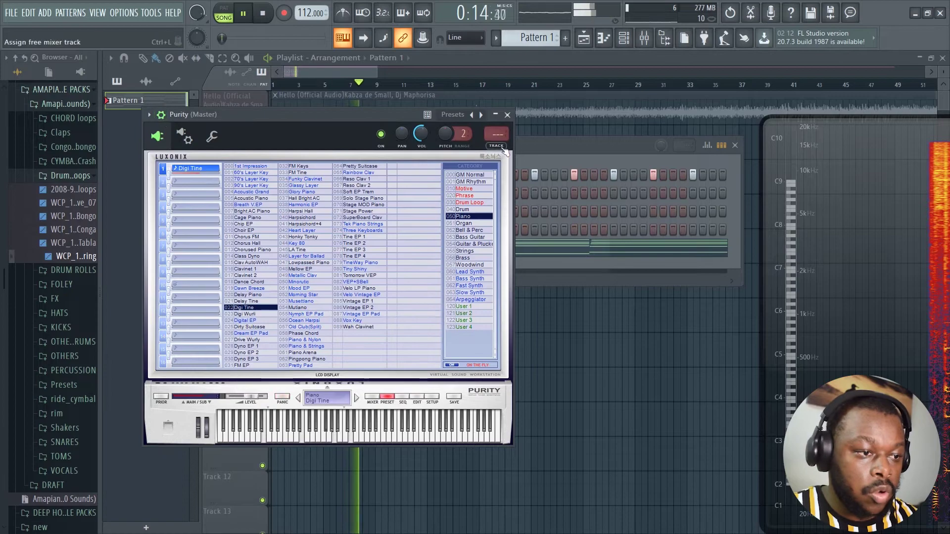
left_click(497, 134)
left_click_drag(890, 130, 890, 517)
left_click(897, 270)
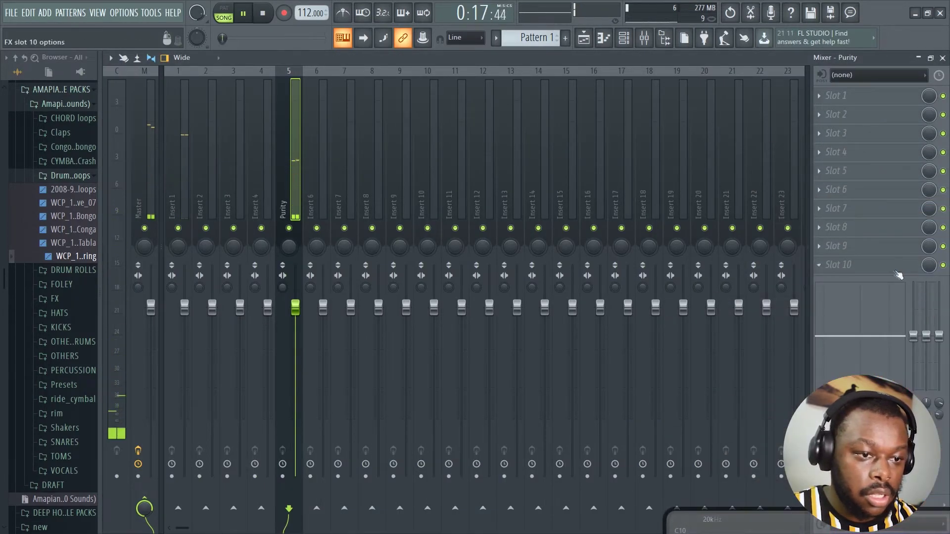
Step: Select bars 1–8 in the Playlist and repeat them with Ctrl+B up to bar 32
left_click(584, 38)
left_click_drag(481, 366, 272, 125)
key("ctrl+b")
key("ctrl+b")
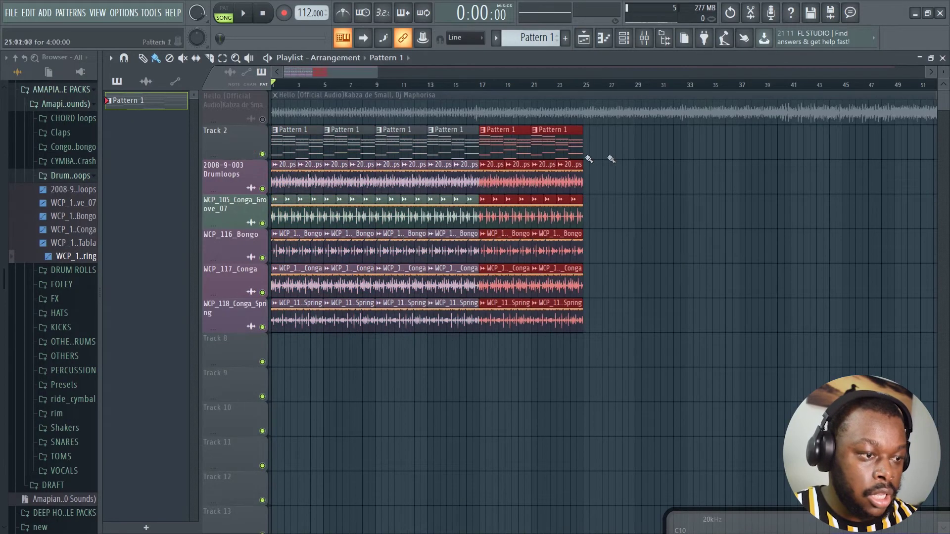
key("ctrl+b")
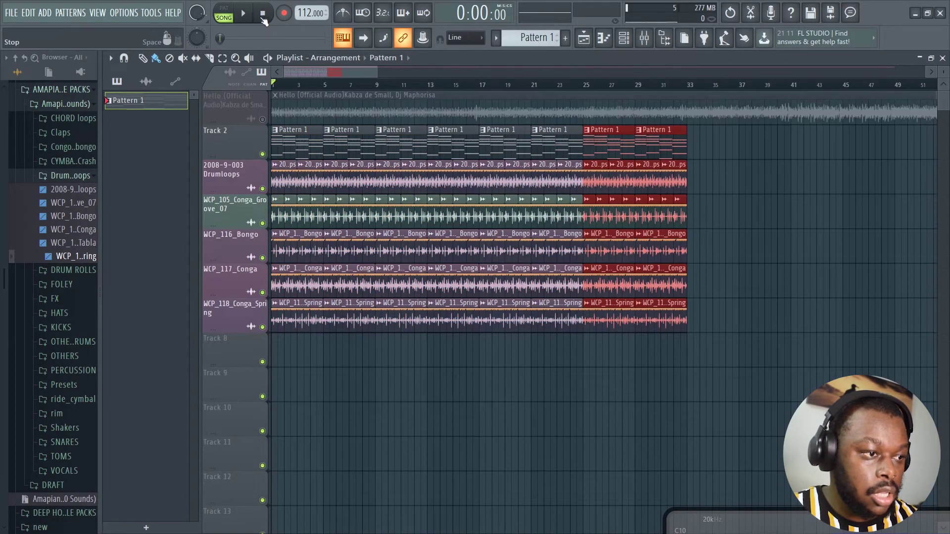
Step: Load Fruity Chorus into FX Slot 4 of Purity's mixer insert
left_click(644, 38)
key("space")
left_click(841, 152)
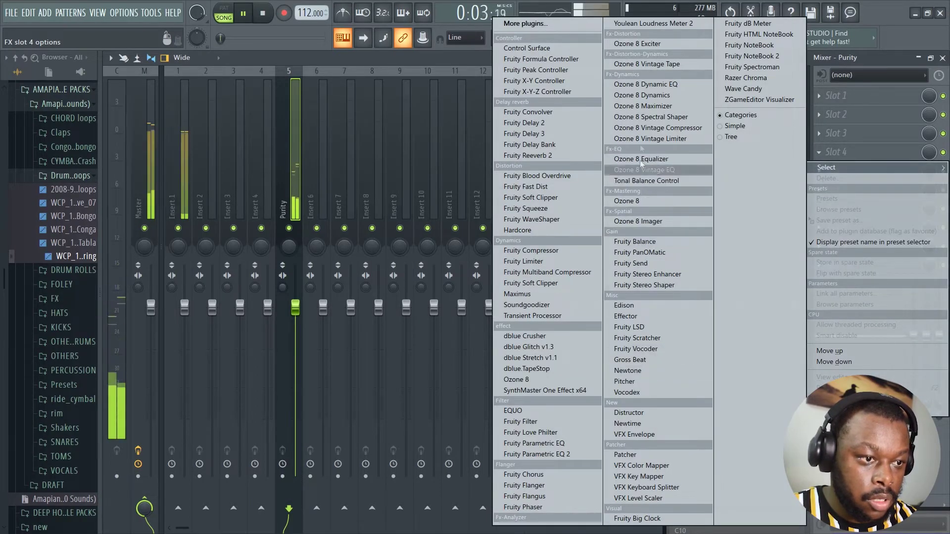
left_click(579, 479)
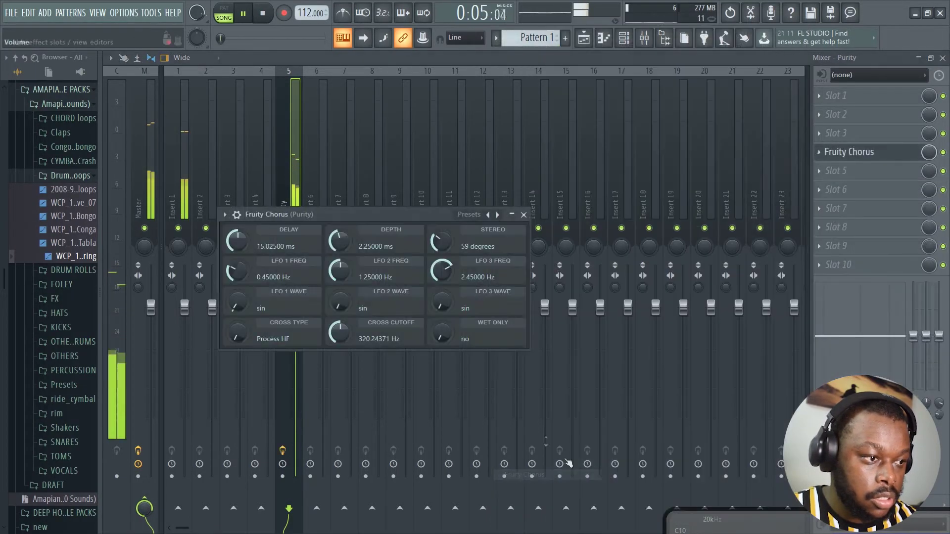
key("Escape")
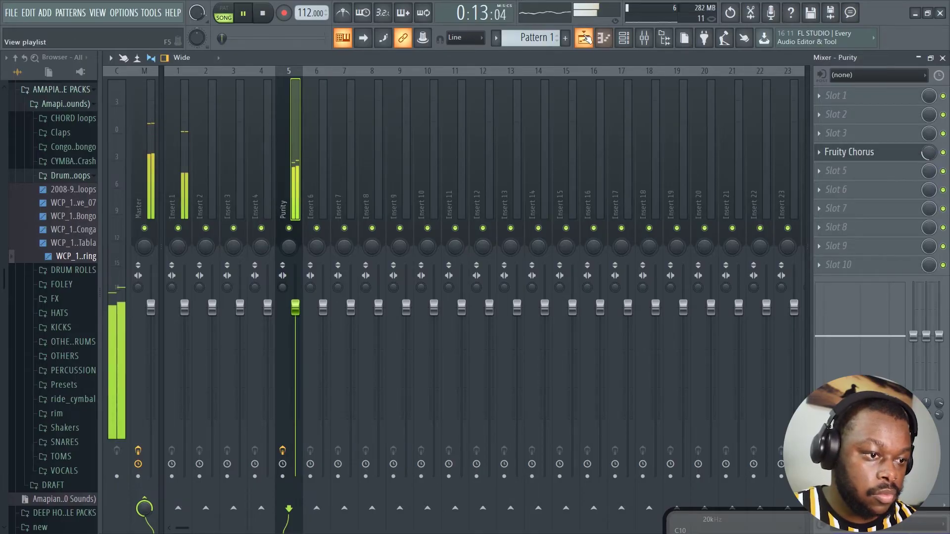
Step: Show the Playlist, deselect the duplicated clips, and move the Wave Candy spectrogram slightly
key("F5")
left_click(655, 352)
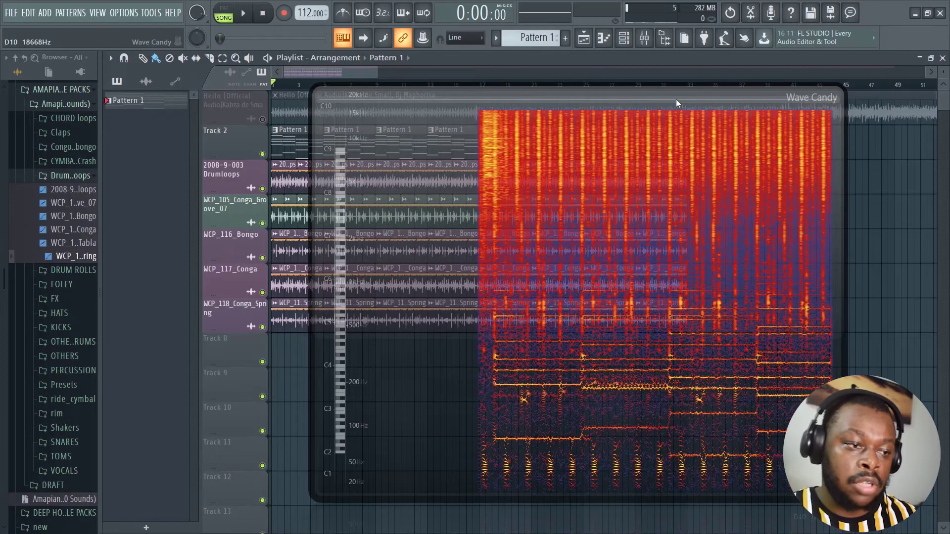
left_click_drag(676, 99, 692, 123)
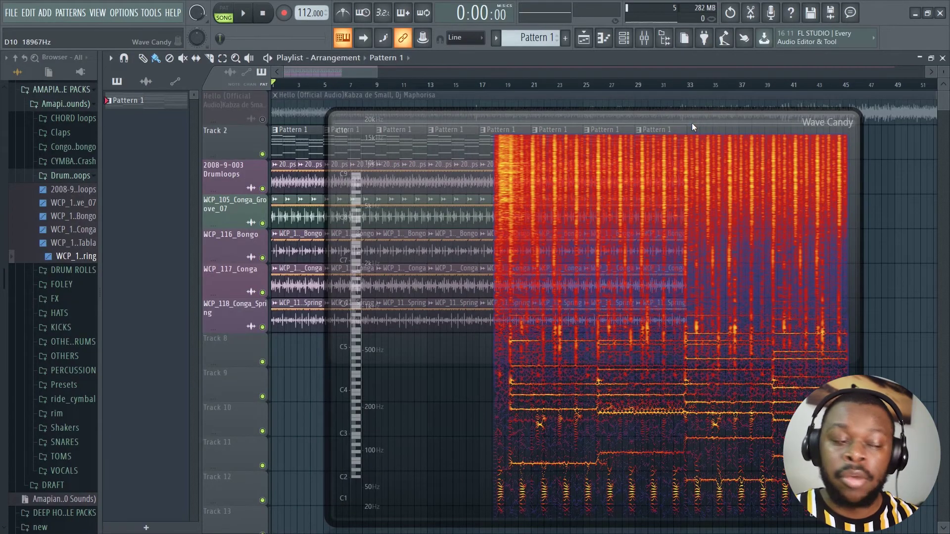